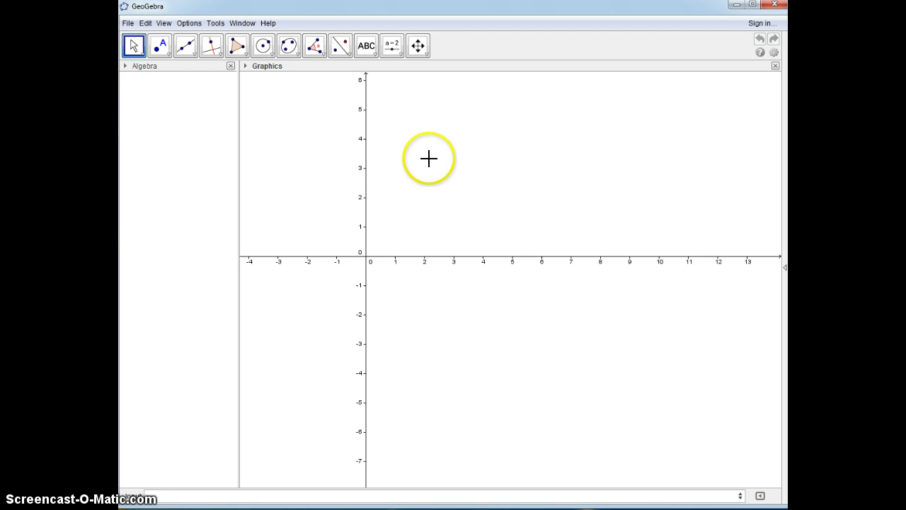
- Draw two rays from point A, one through B and one through C
left_click(195, 61)
left_click(189, 144)
left_click(420, 191)
left_click(511, 150)
left_click(420, 191)
left_click(571, 197)
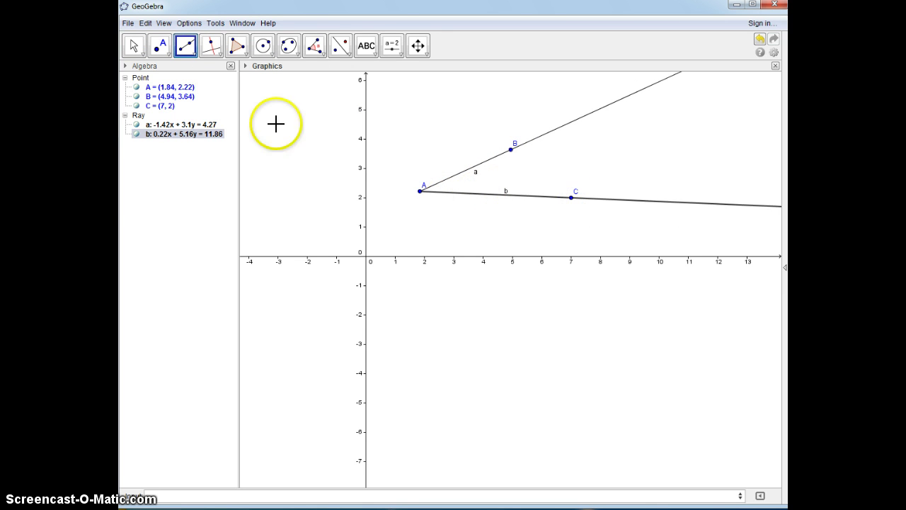
- Measure the 27.05° angle C-A-B at vertex A
left_click(314, 45)
left_click(575, 199)
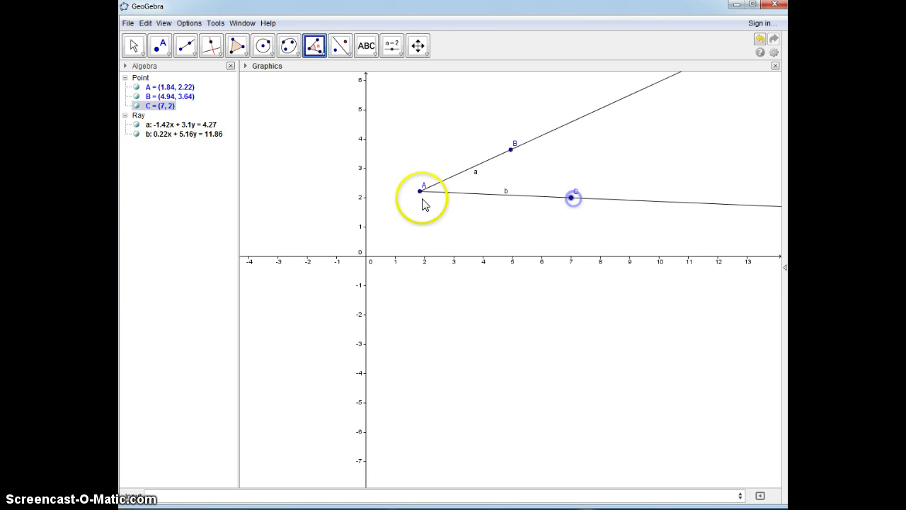
left_click(421, 192)
left_click(510, 149)
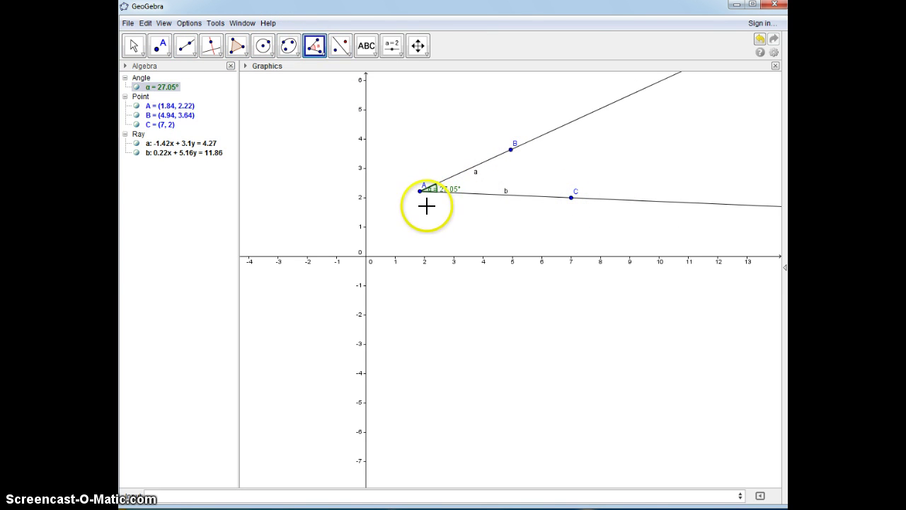
- Rename the angle from α to 'angle'
right_click(441, 188)
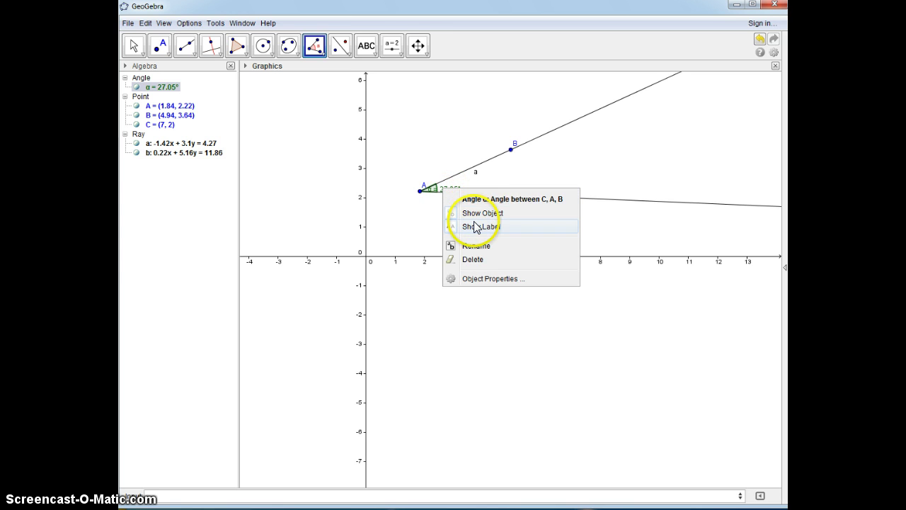
left_click(472, 246)
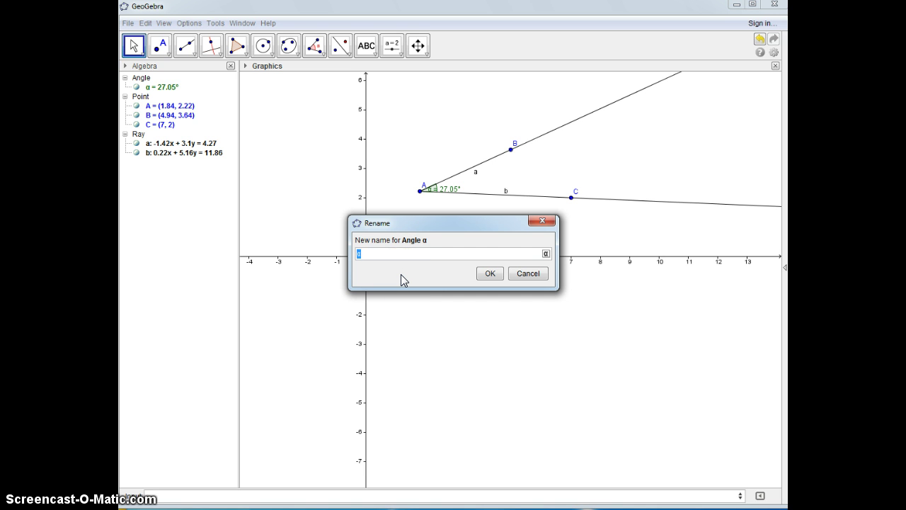
type("angle")
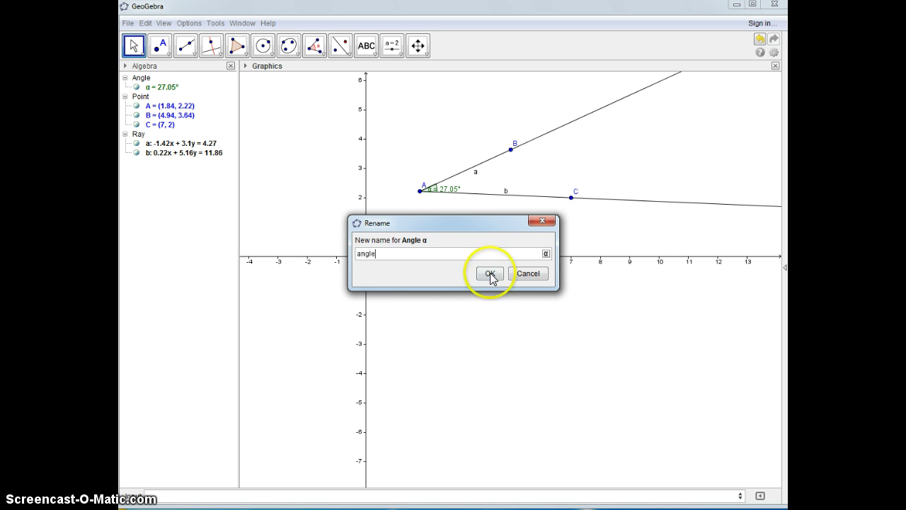
left_click(487, 272)
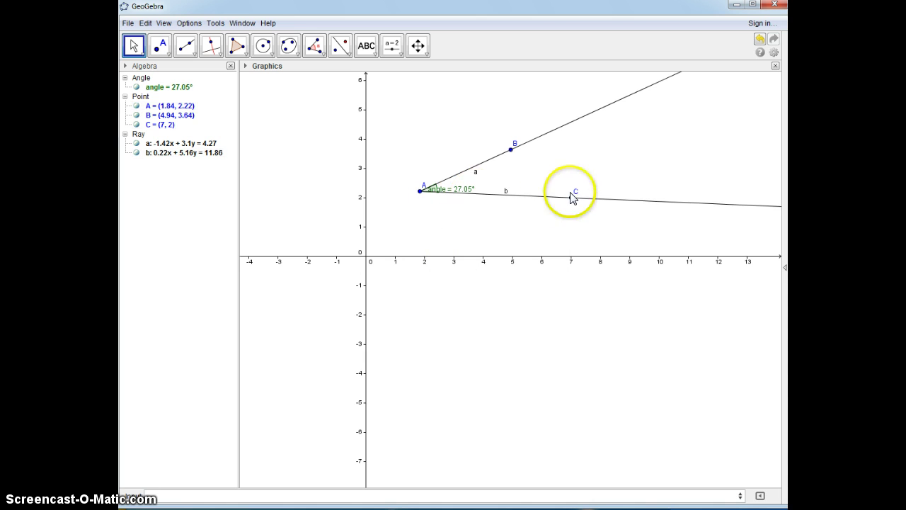
left_click(318, 55)
- Copy the measured angle to vertex C, turning clockwise, to create point A'
left_click(314, 85)
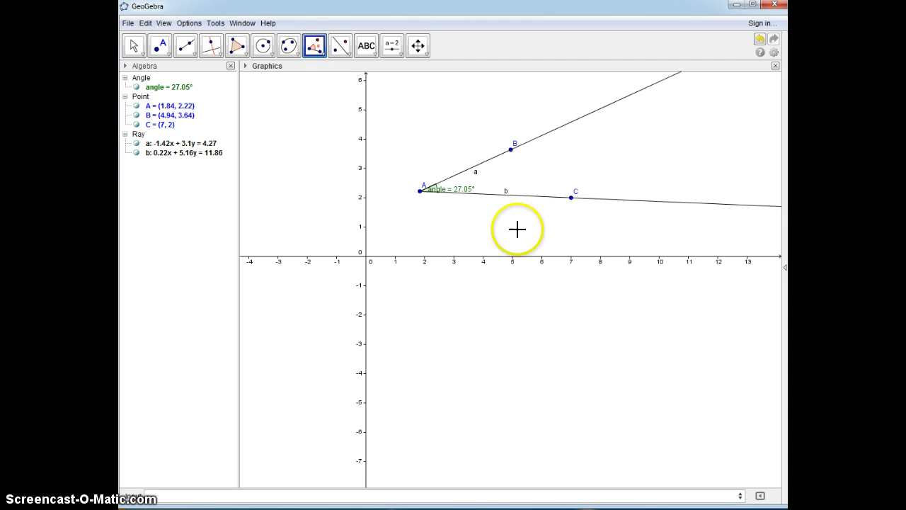
left_click(421, 191)
left_click(572, 198)
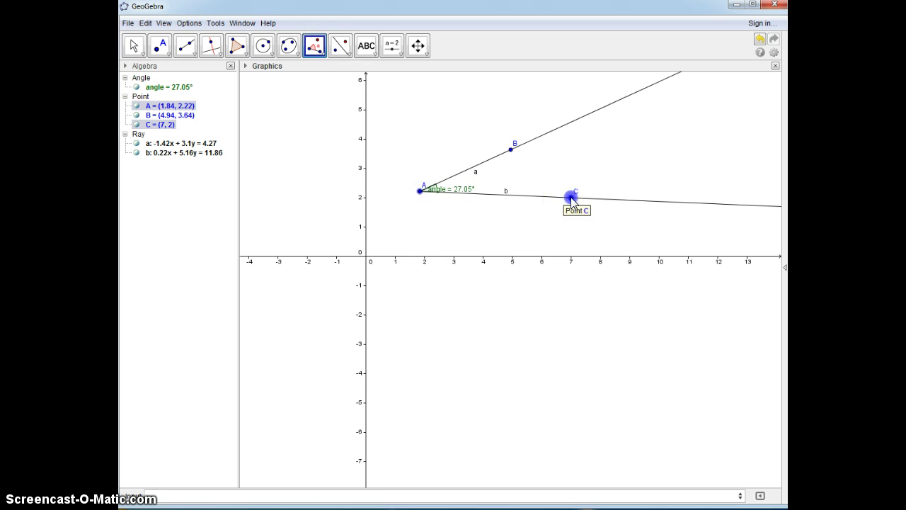
double_click(367, 239)
type("angle")
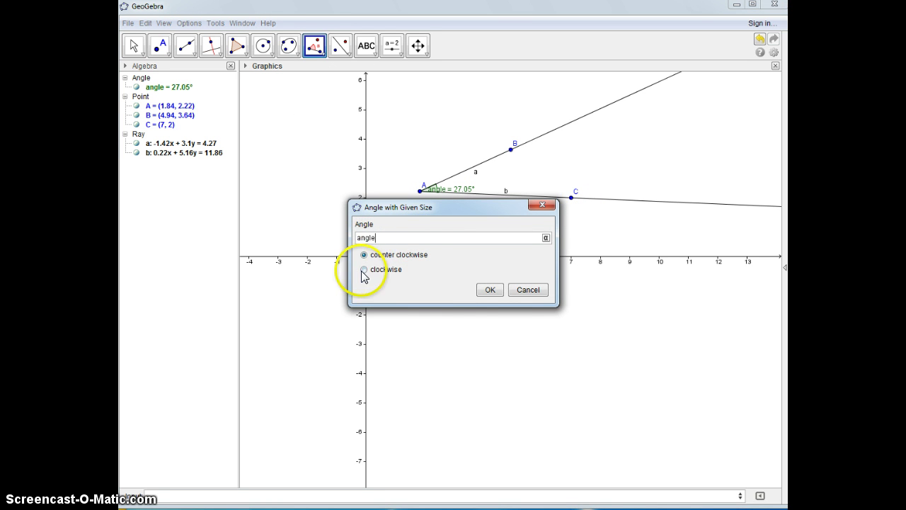
left_click(364, 270)
left_click(490, 289)
- Draw line c through A' and C, and place D where it crosses ray a
left_click(191, 45)
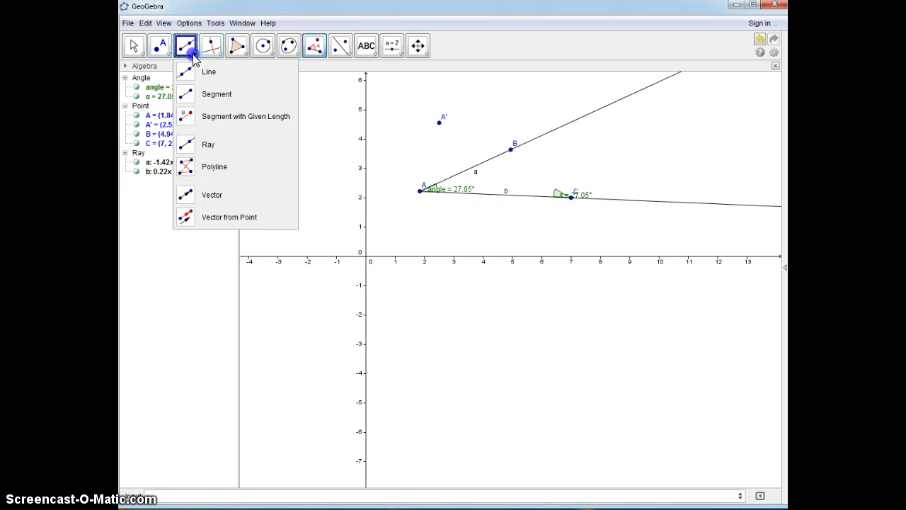
left_click(189, 94)
left_click(439, 123)
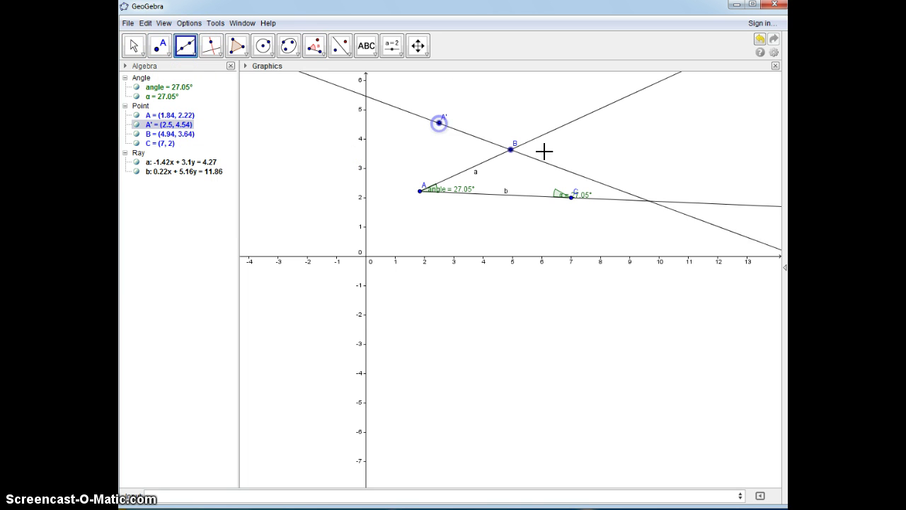
left_click(570, 196)
left_click(160, 46)
left_click(498, 155)
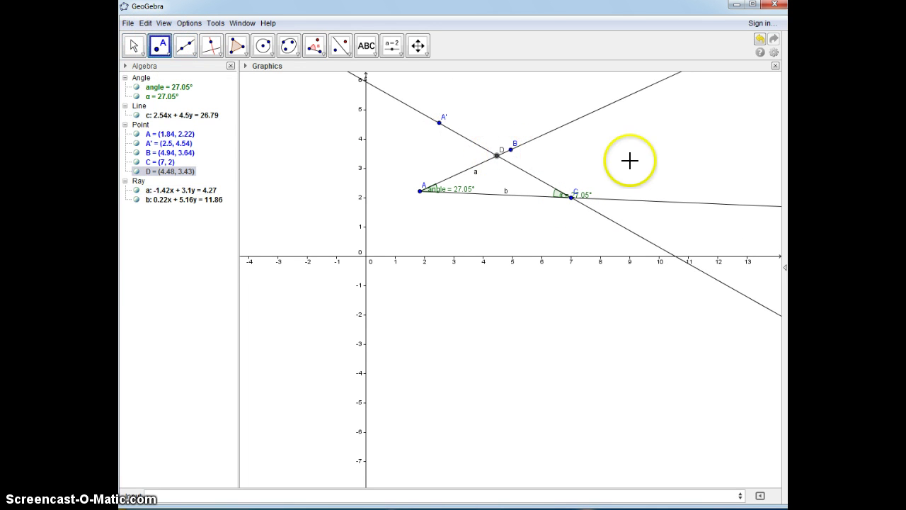
- Shade triangle D-A-C as a polygon (poly1 = 4.36)
left_click(237, 46)
left_click(497, 155)
left_click(421, 191)
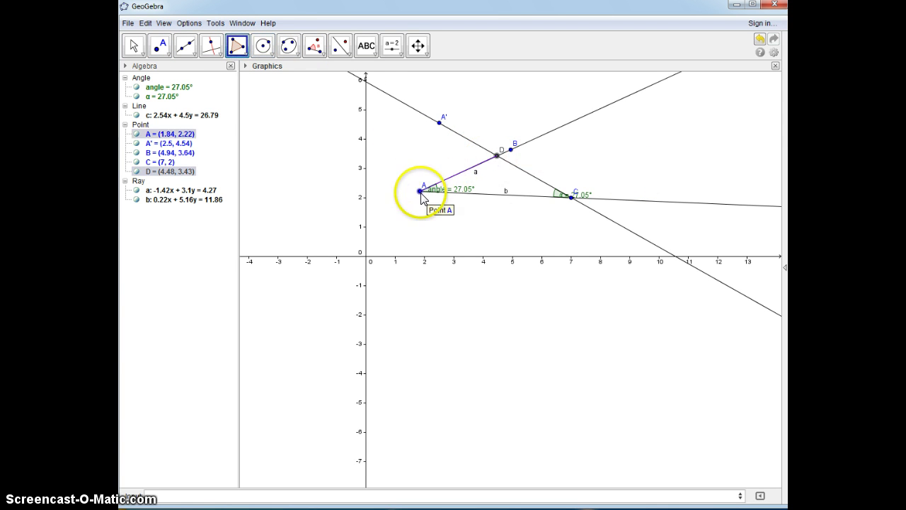
left_click(571, 196)
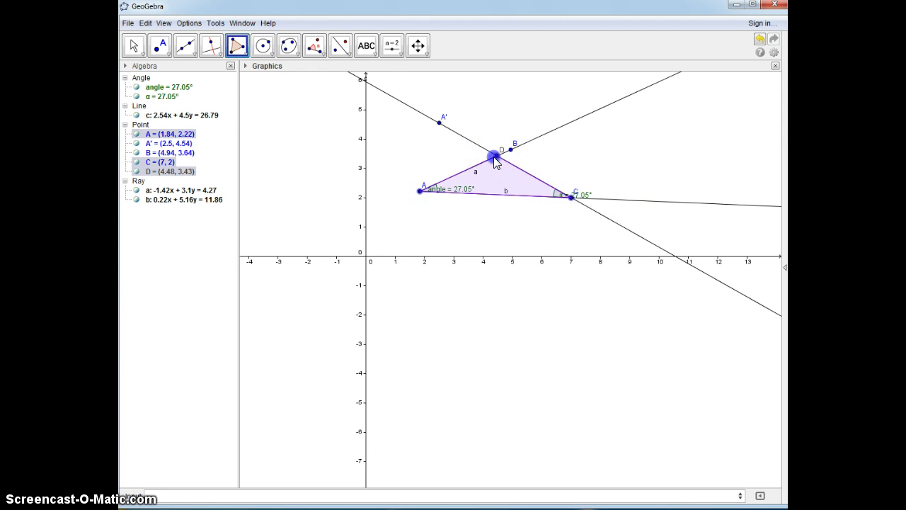
left_click(497, 155)
left_click(509, 151)
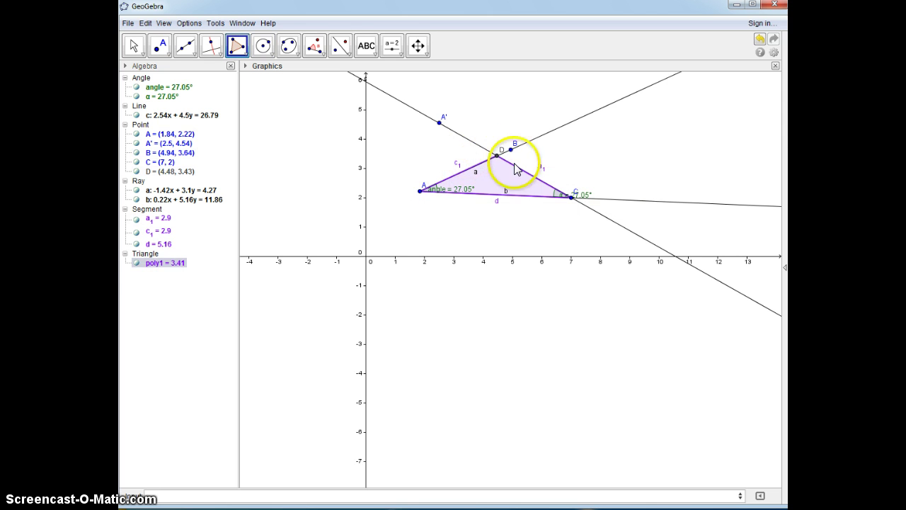
left_click(132, 42)
- Drag points A and C to reshape the triangle
left_click_drag(421, 190, 414, 208)
left_click(570, 205)
mouse_move(571, 207)
left_mouse_down()
mouse_move(560, 216)
mouse_move(635, 205)
mouse_move(542, 210)
mouse_move(570, 213)
mouse_move(574, 204)
left_mouse_up()
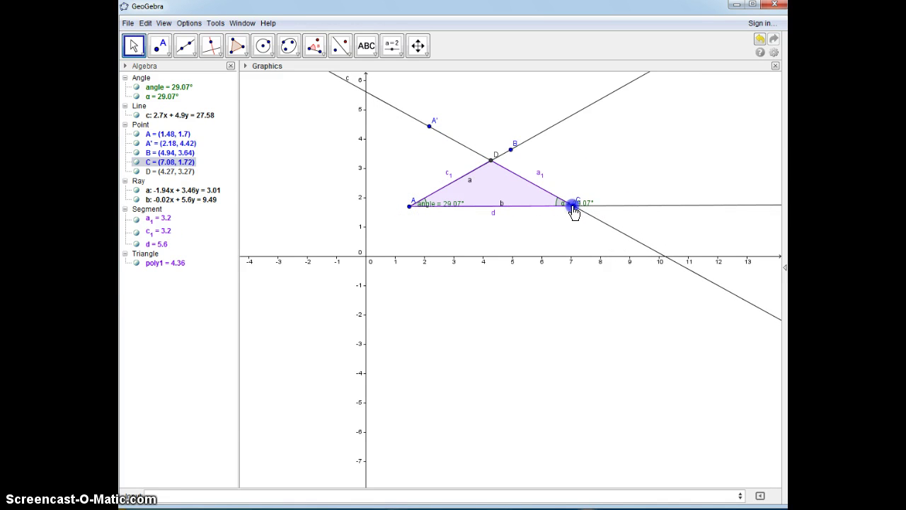
- Hide both angles, point A', line c, point B and rays a and b
left_click(137, 87)
left_click(137, 96)
left_click(136, 143)
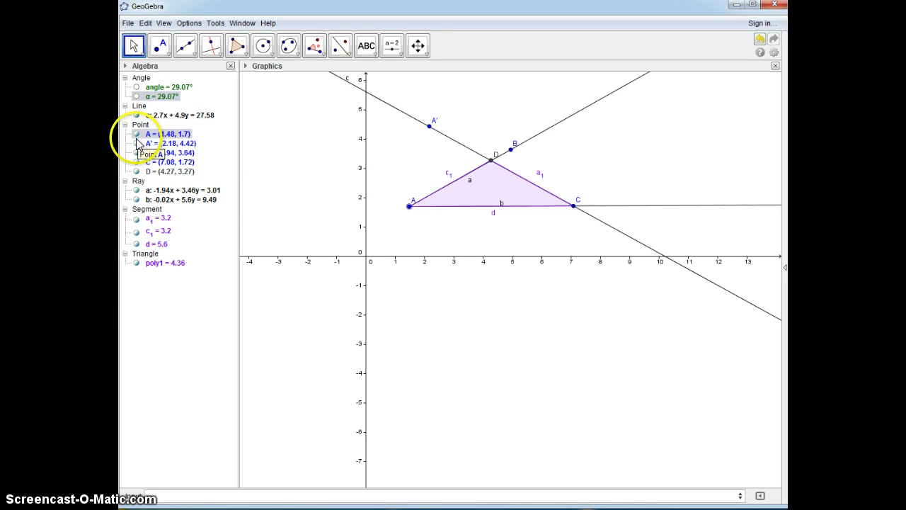
left_click(137, 114)
left_click(135, 164)
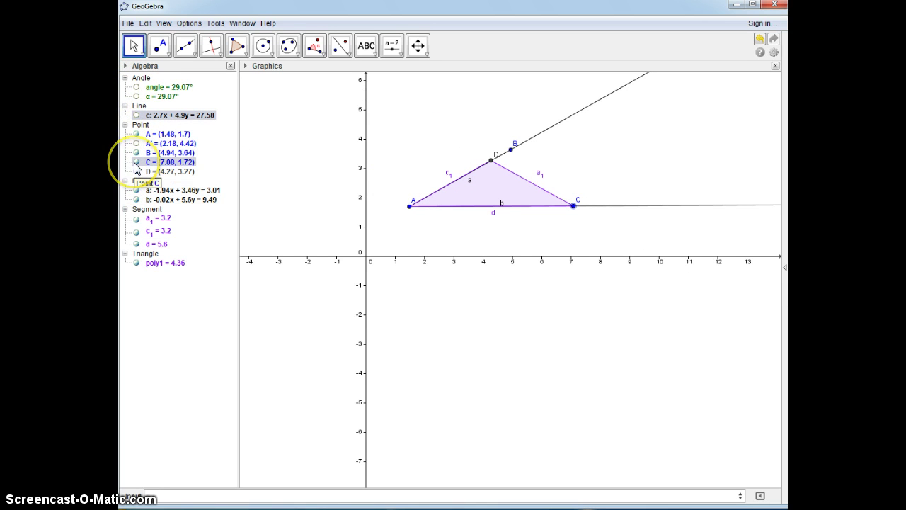
left_click(136, 152)
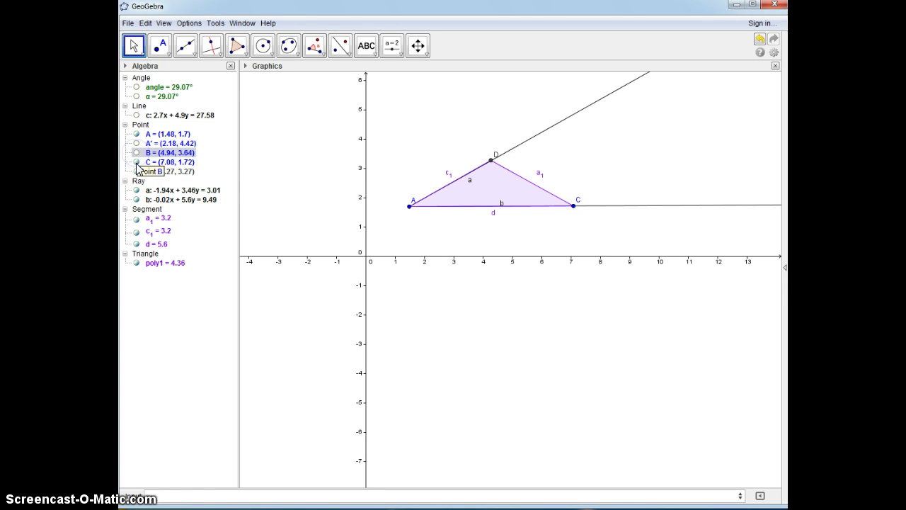
left_click(139, 199)
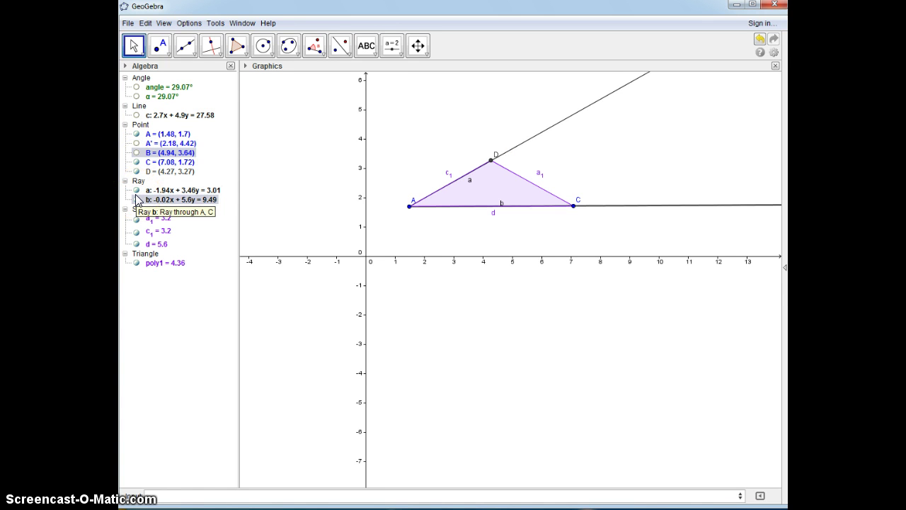
left_click(136, 190)
left_click(137, 200)
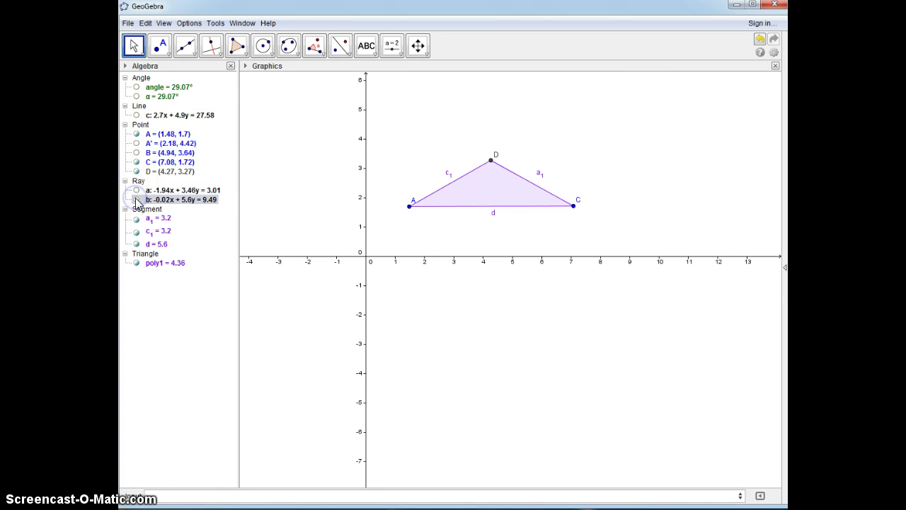
left_click(315, 45)
left_click(316, 72)
- Mark the triangle's base angles, hide apex angle β, and switch to the axis-free Geometry view
left_click(489, 190)
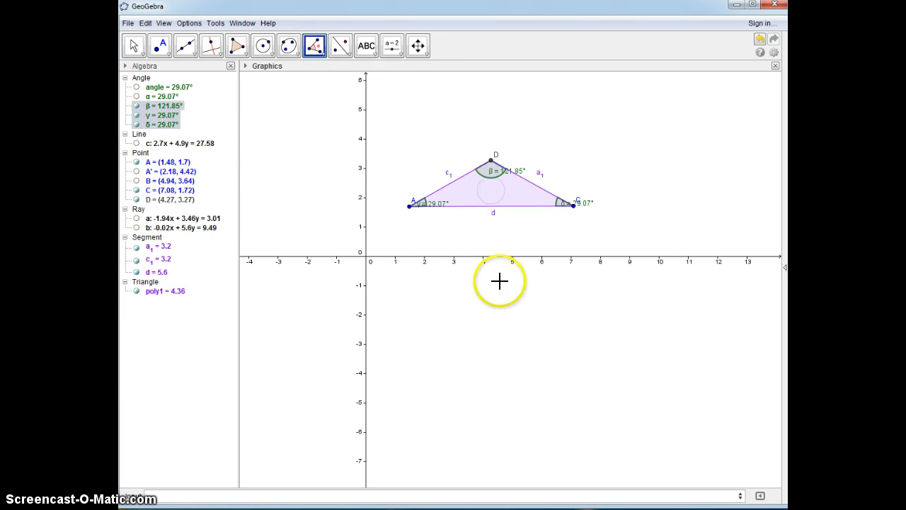
left_click(136, 106)
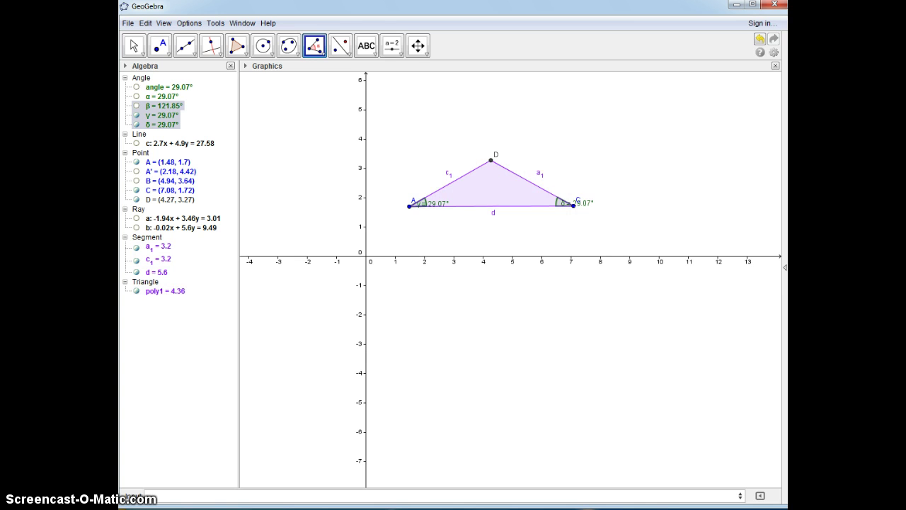
left_click(784, 267)
left_click(764, 248)
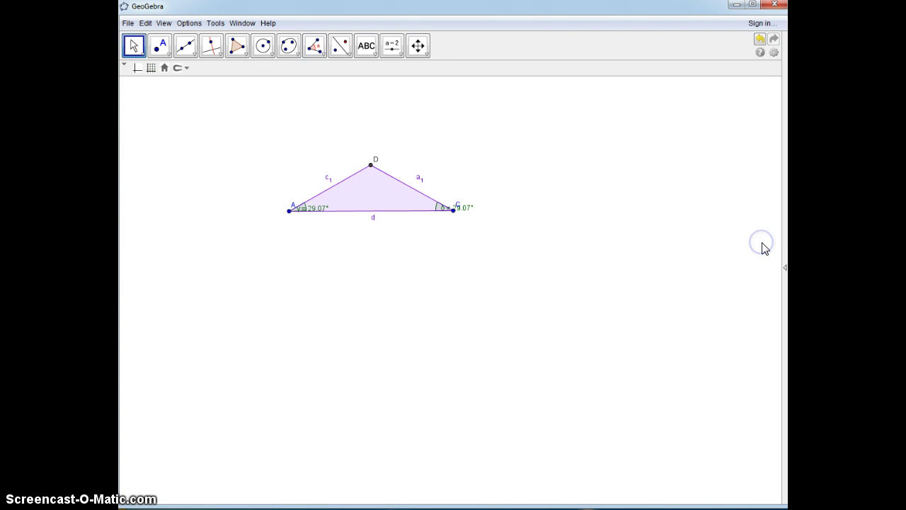
- Reshape the triangle so both base angles read 70.35°, moving the δ label aside
left_click_drag(289, 211, 371, 209)
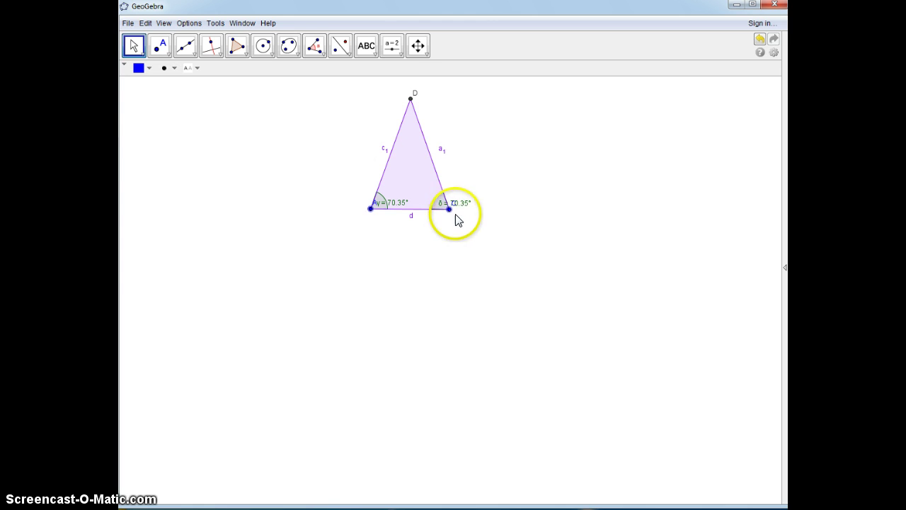
left_click_drag(453, 210, 455, 211)
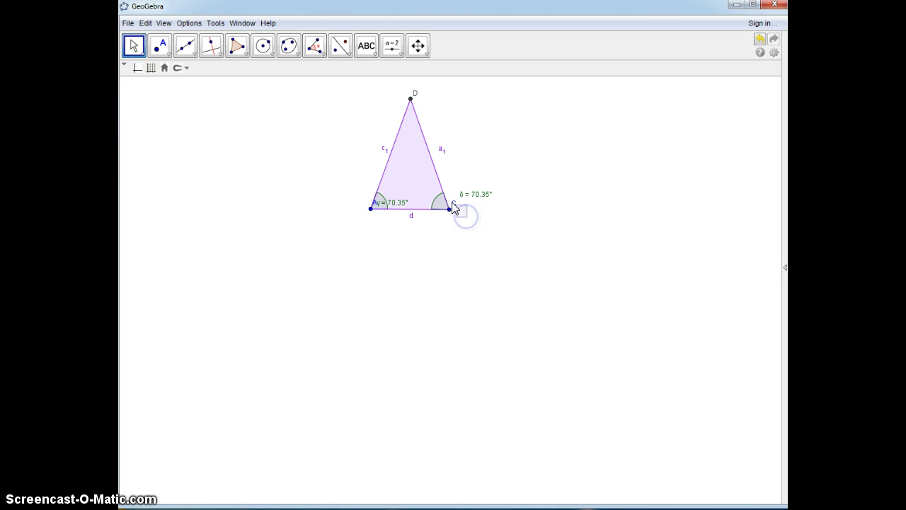
left_click(374, 205)
- Add the title 'Converse of Isosceles Triangle Theorem' to the right of the triangle
left_click(413, 98)
left_click(366, 46)
left_click(547, 116)
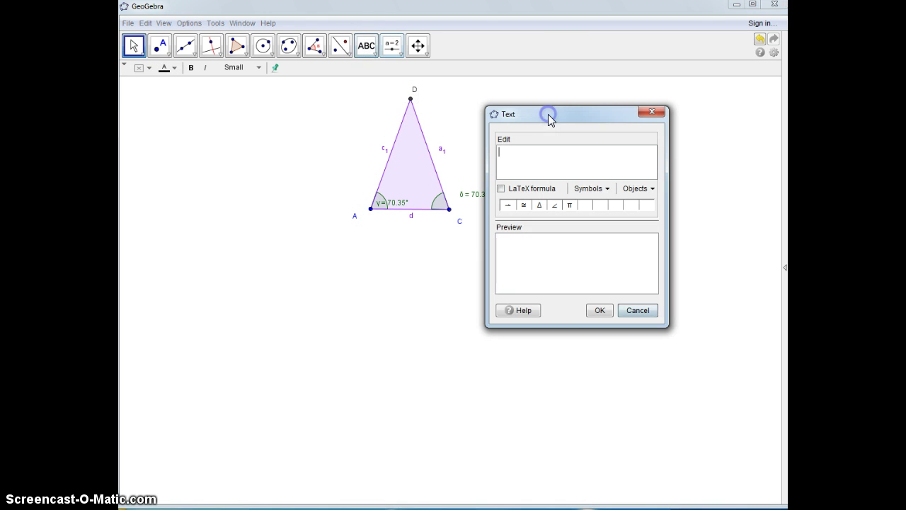
type("Converse")
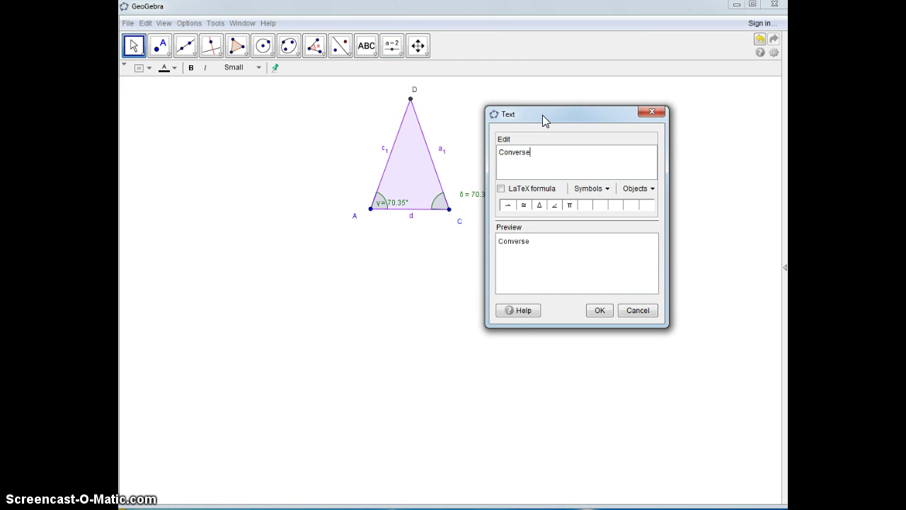
type(" ofIsosceles Tri")
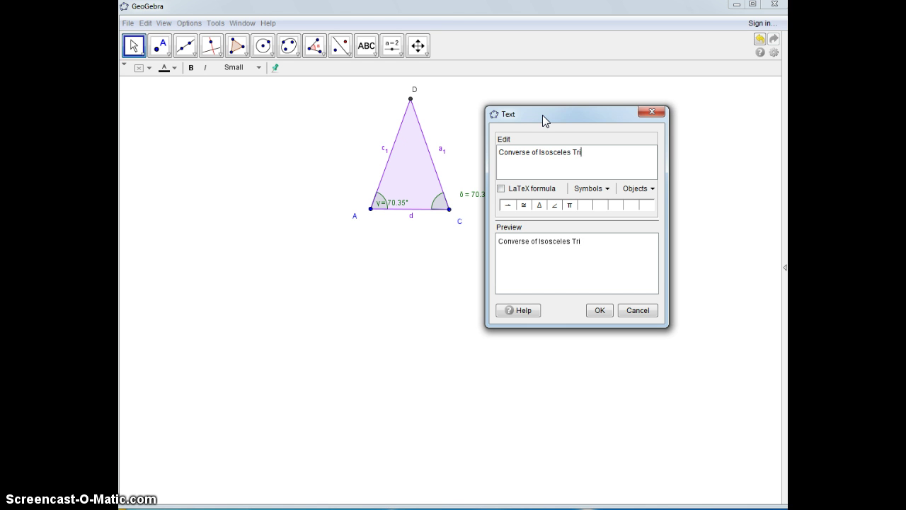
type("nngle Theorem")
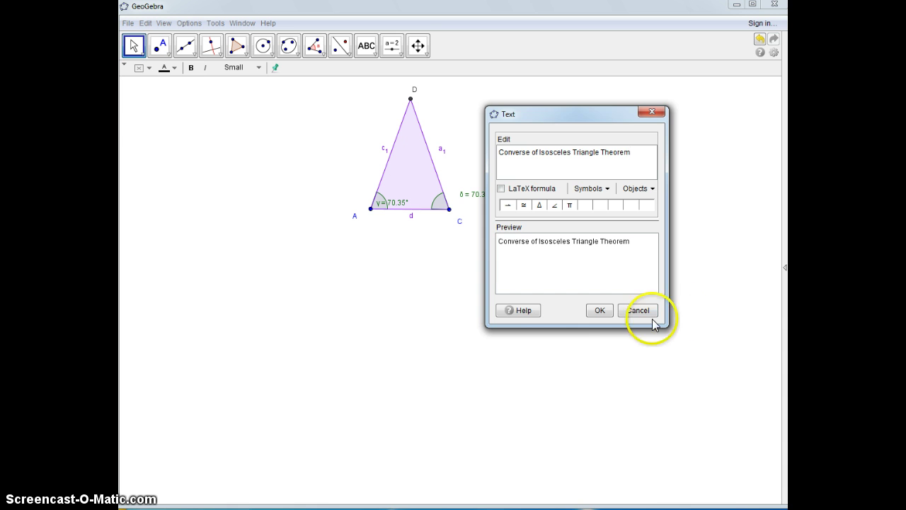
left_click(599, 311)
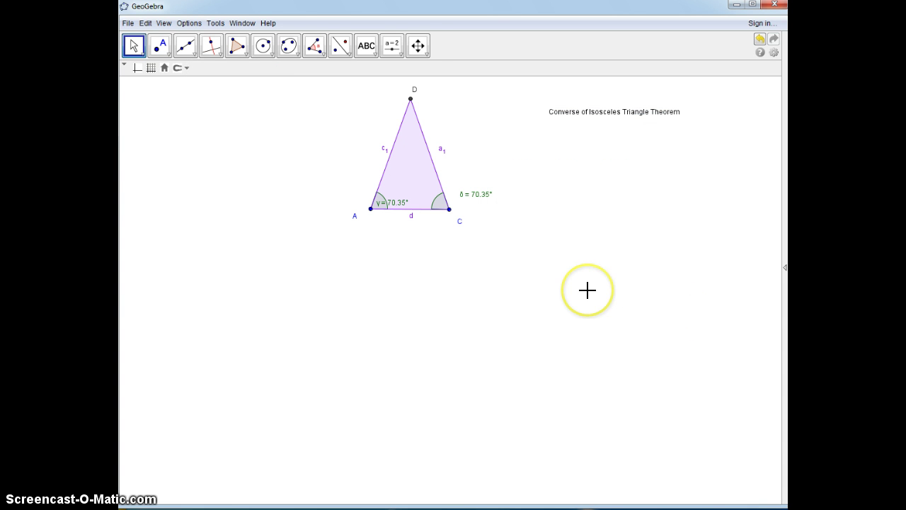
- Nudge the δ = 70.35° label left and down near C
left_click(133, 44)
left_click(477, 197)
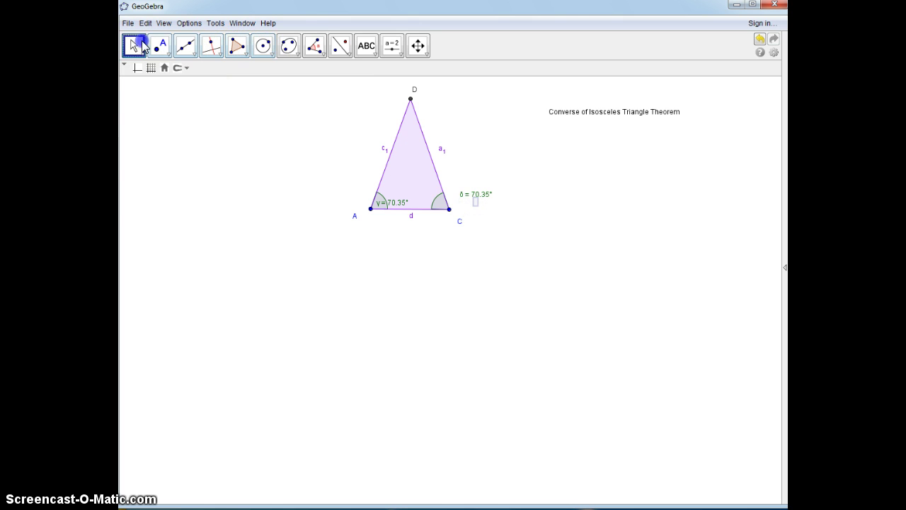
left_click_drag(483, 197, 477, 199)
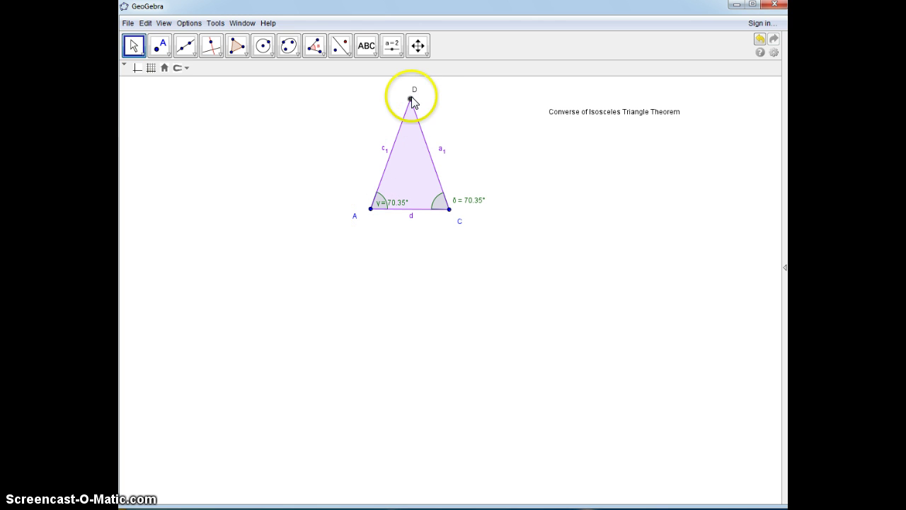
- Add the text 'Prove: AD ≅ DC' below the title
left_click(366, 45)
left_click(560, 145)
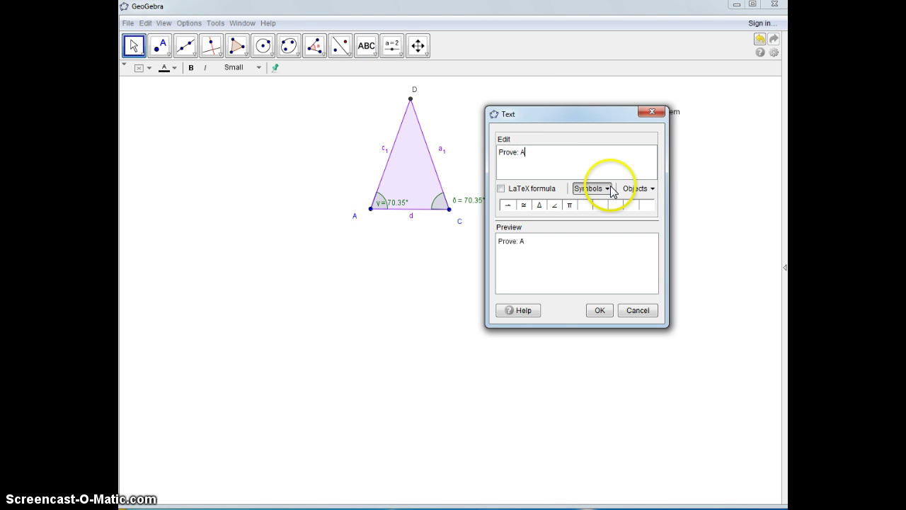
left_click(524, 204)
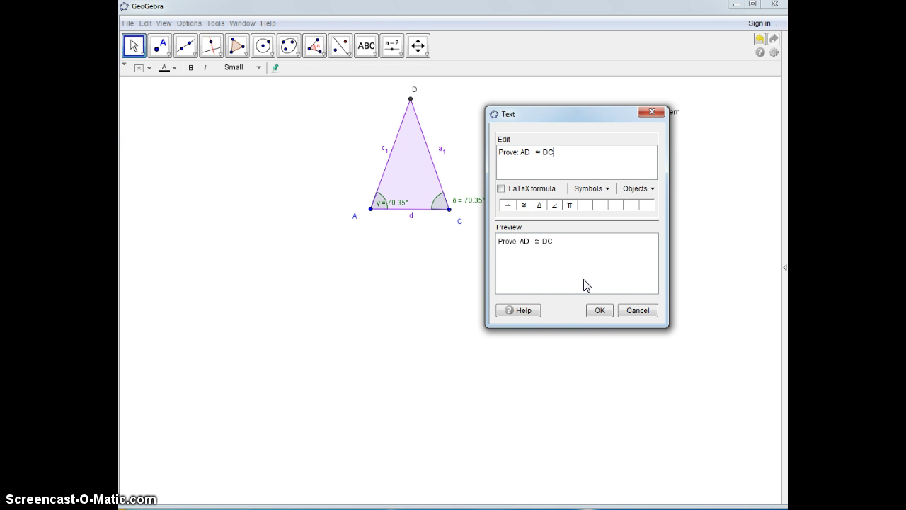
left_click(598, 310)
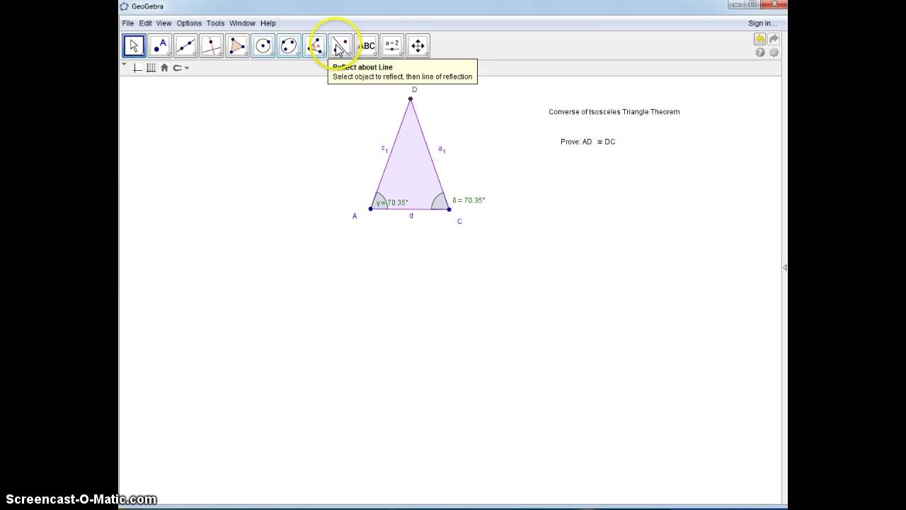
- Draw overbars over AD and DC with the Pen
left_click(371, 56)
left_click(364, 116)
left_click_drag(583, 133, 616, 132)
left_click(188, 51)
- Draw the horizontal and vertical segments of the T-chart under the triangle
left_click(182, 92)
left_click(223, 294)
left_click(654, 294)
left_click(416, 278)
left_click(418, 466)
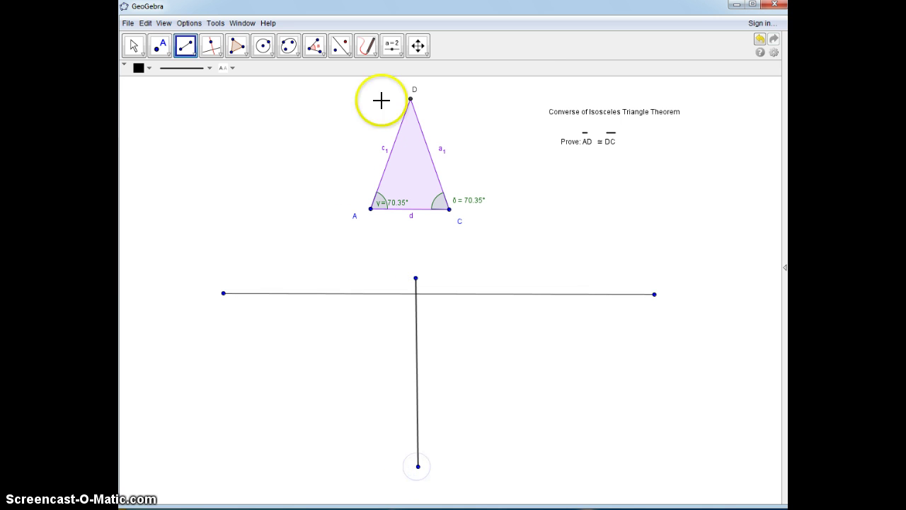
- Add the heading 'Statements' above the left column
left_click(368, 55)
left_click(373, 69)
left_click(262, 277)
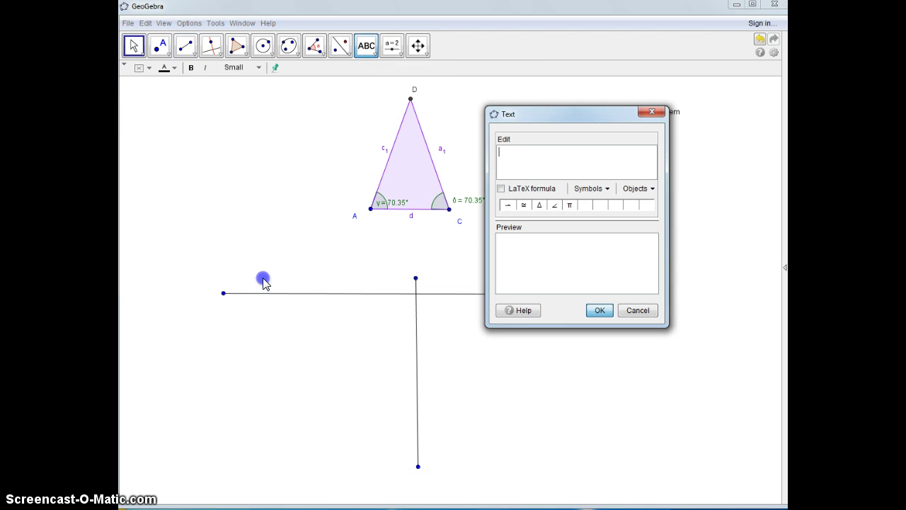
type("Statements")
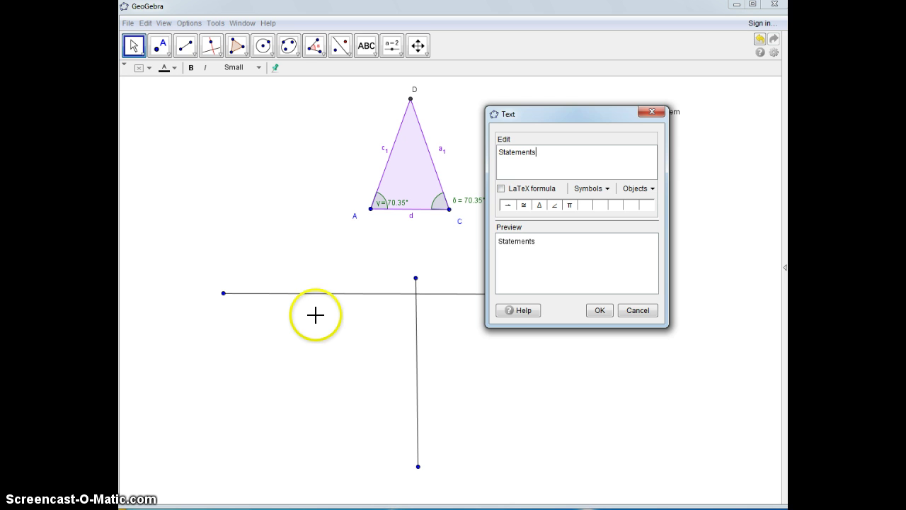
left_click(602, 312)
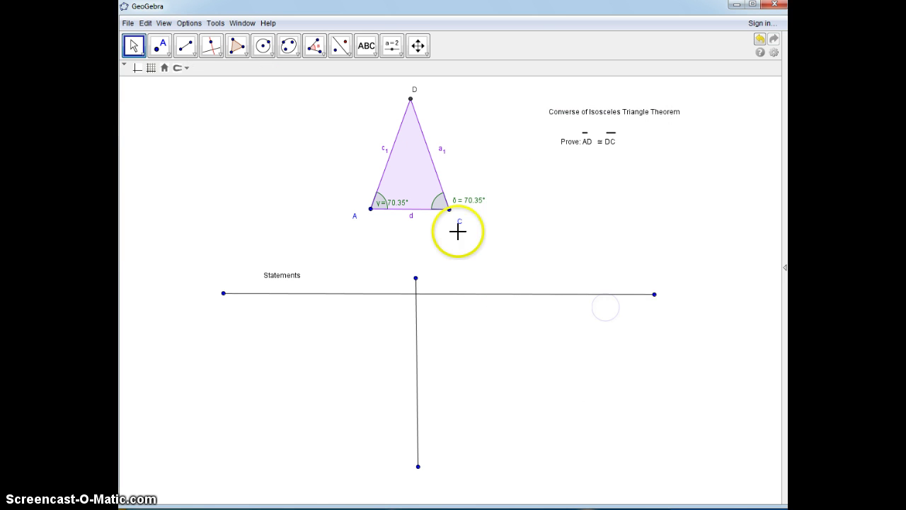
- Add the heading 'Reasons' above the right column
left_click(365, 47)
left_click(475, 278)
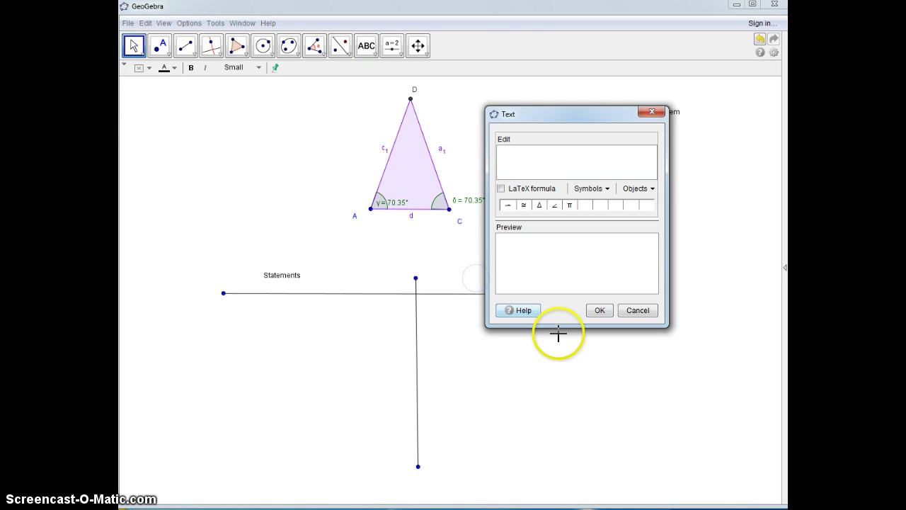
left_click(600, 311)
left_click(367, 47)
left_click(449, 315)
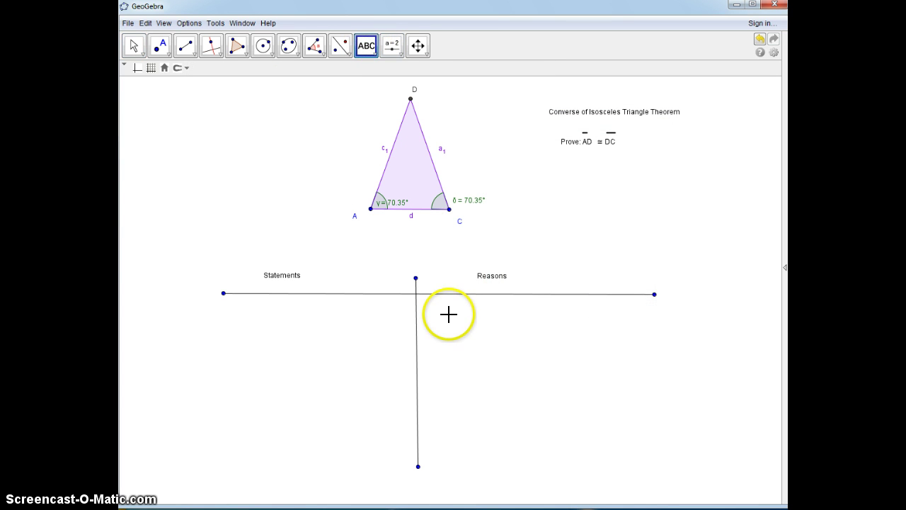
left_click(366, 47)
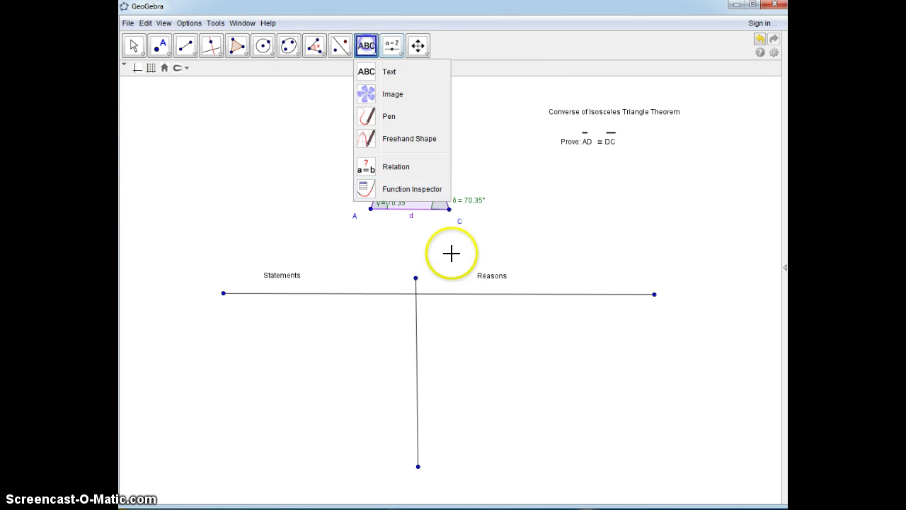
left_click(448, 311)
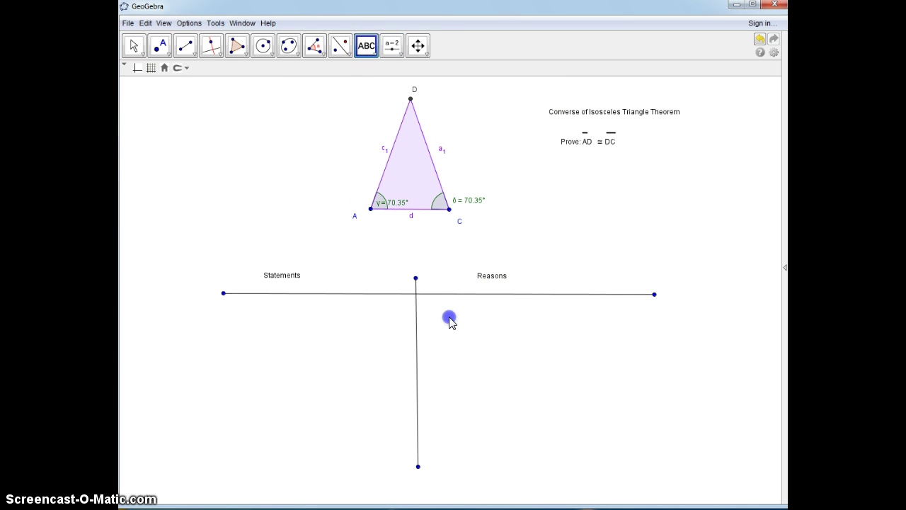
- Add 'Given' as the first entry under Reasons
left_click(366, 45)
left_click(447, 315)
type("G")
left_click(528, 274)
left_click(514, 158)
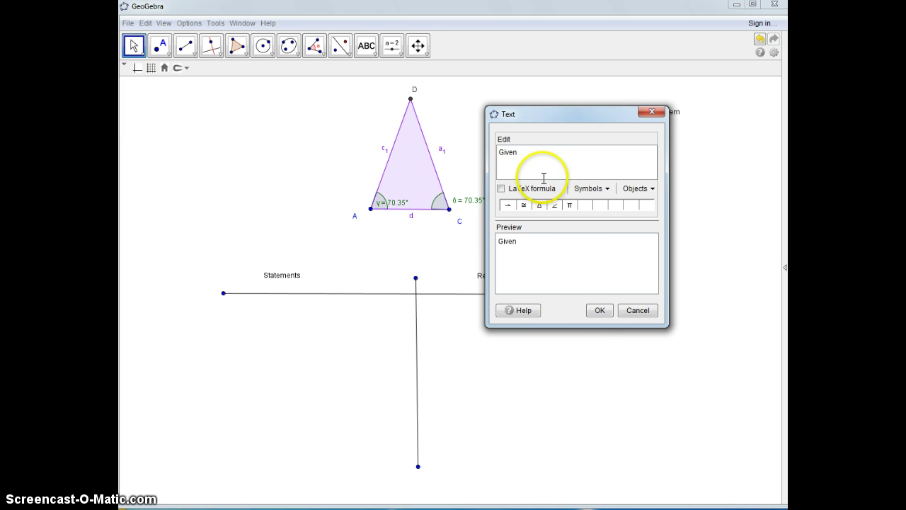
left_click(600, 310)
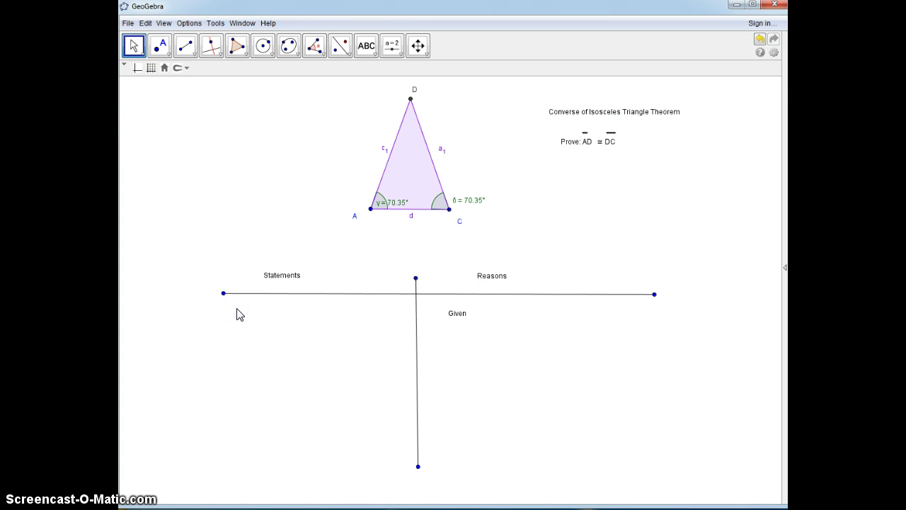
- Add '∠A ≅ ∠C' as the first statement, using the ∠ and ≅ symbols
left_click(366, 45)
left_click(219, 330)
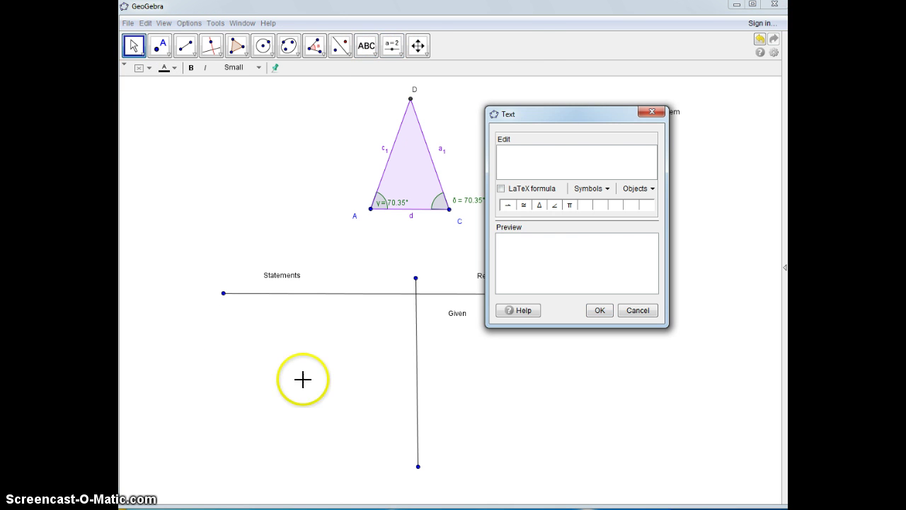
left_click(557, 206)
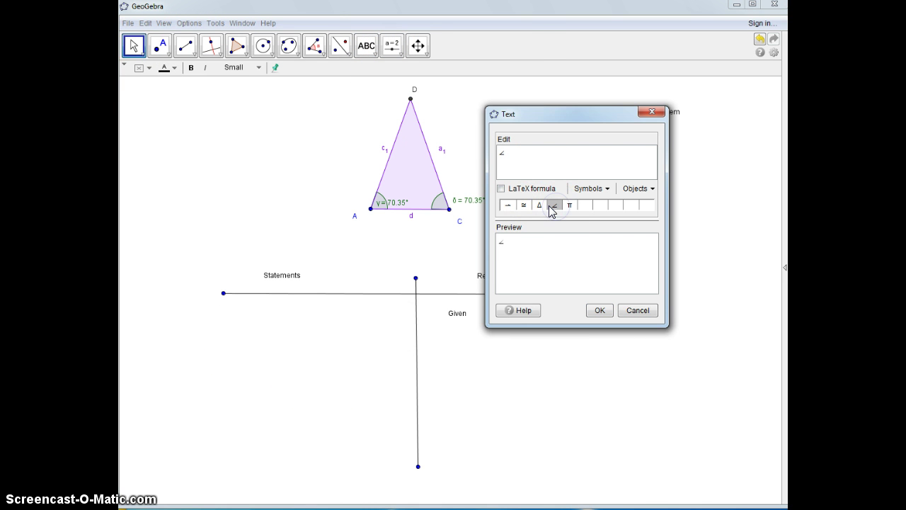
left_click(525, 204)
left_click(599, 310)
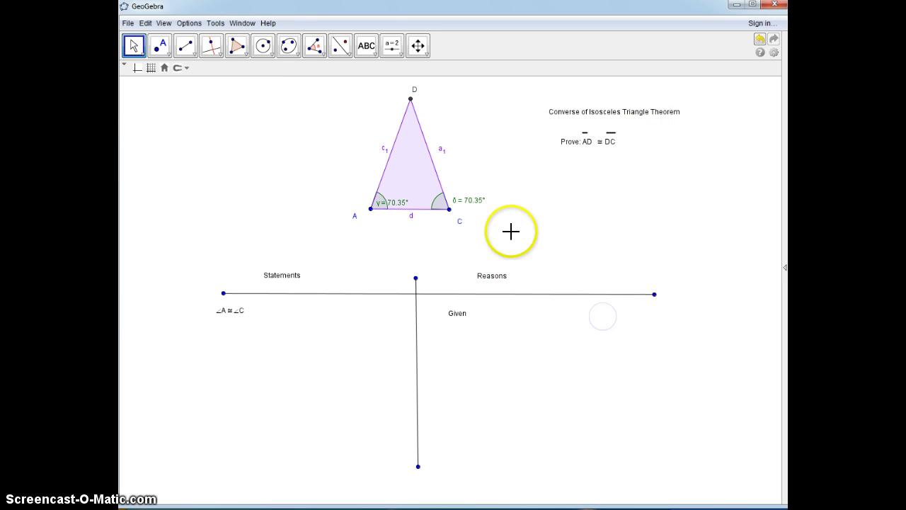
right_click(479, 203)
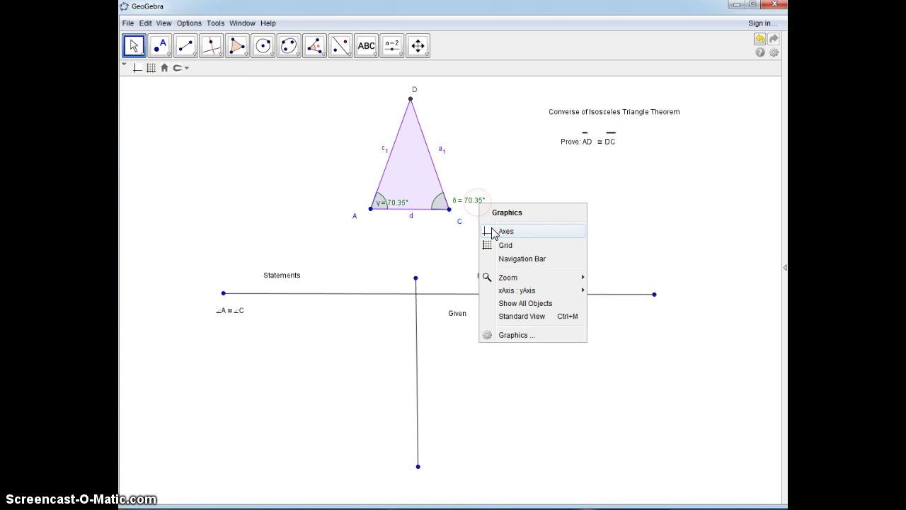
right_click(461, 201)
right_click(465, 202)
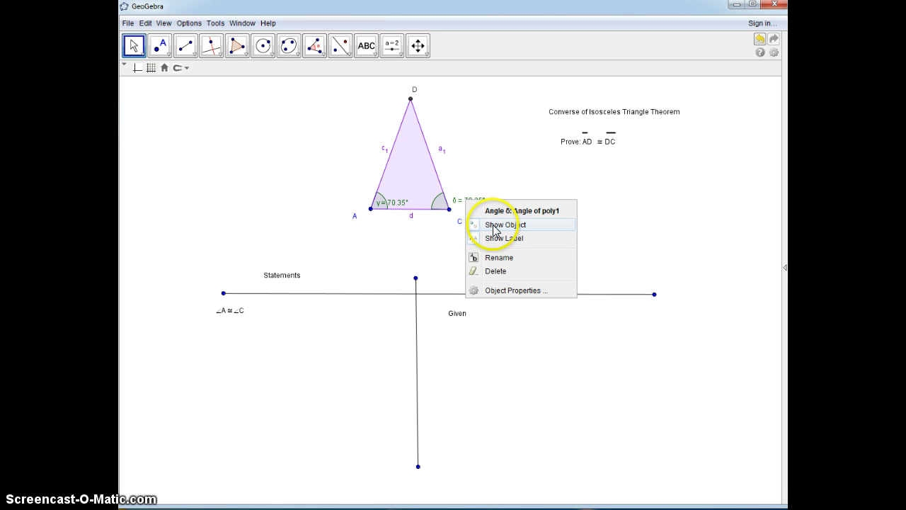
left_click(493, 226)
right_click(383, 204)
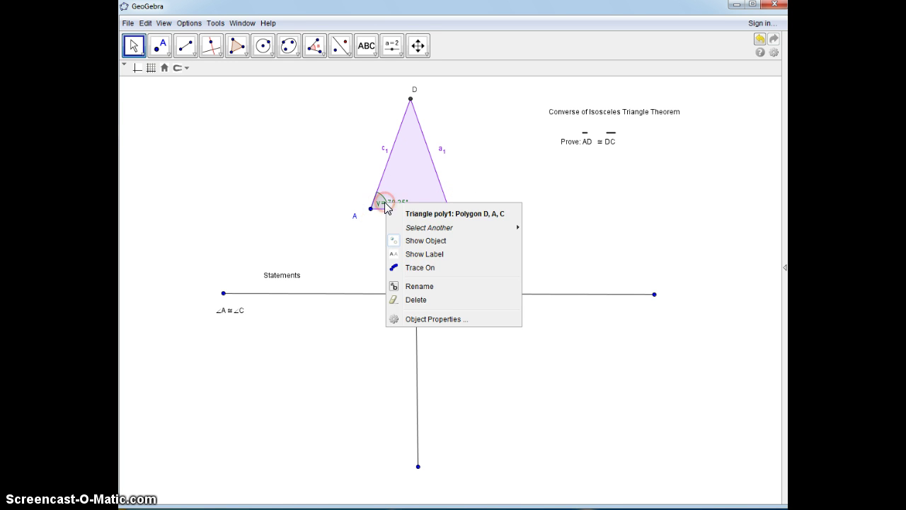
left_click(408, 240)
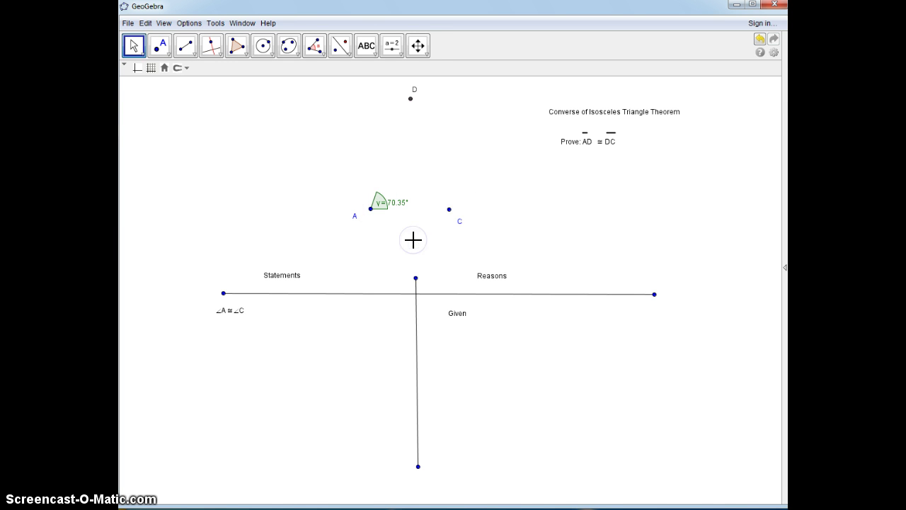
left_click(760, 39)
left_click(399, 200)
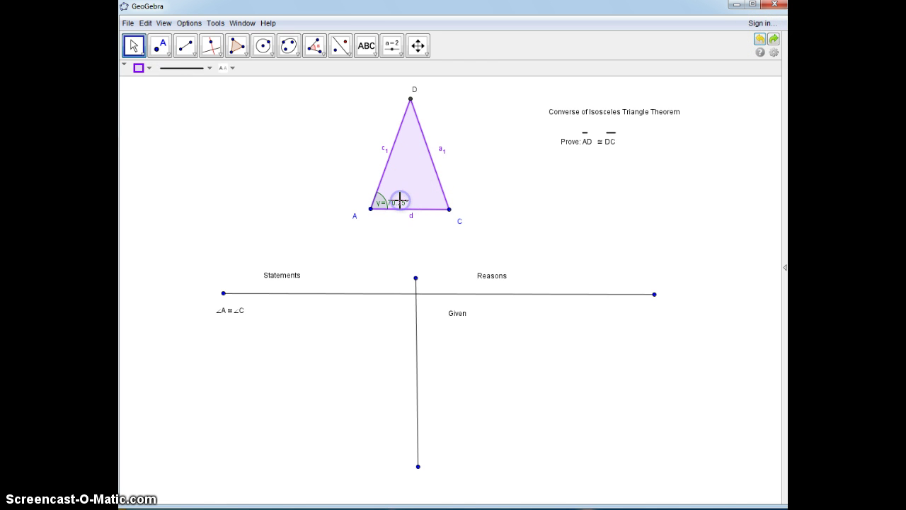
right_click(400, 202)
left_click(361, 238)
left_click_drag(403, 203, 397, 223)
double_click(394, 229)
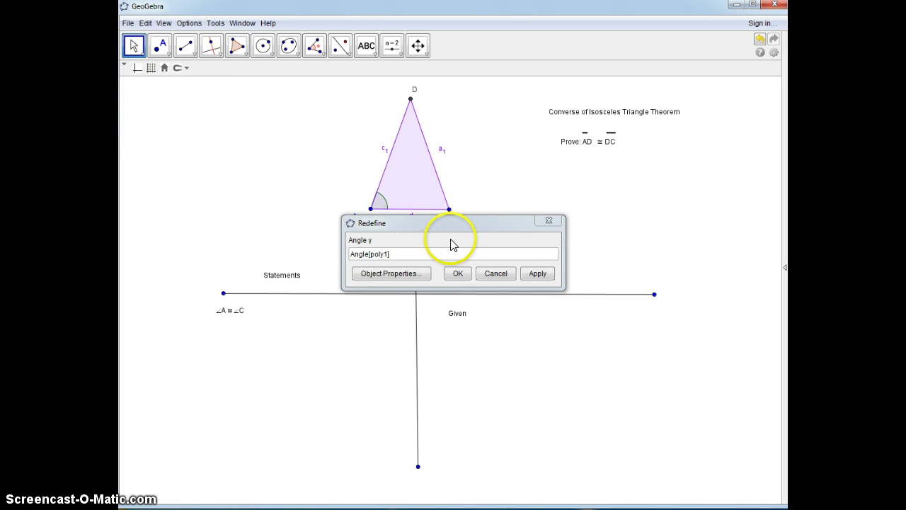
left_click(548, 221)
right_click(382, 230)
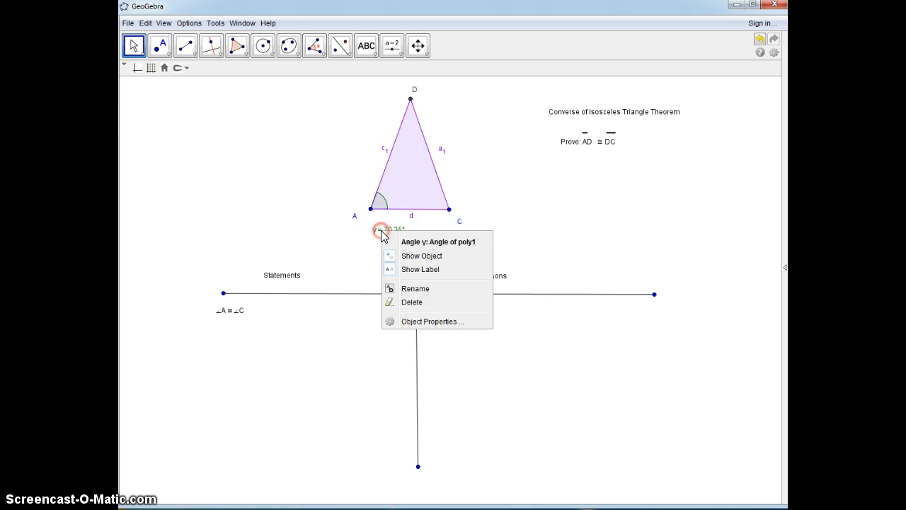
left_click(412, 257)
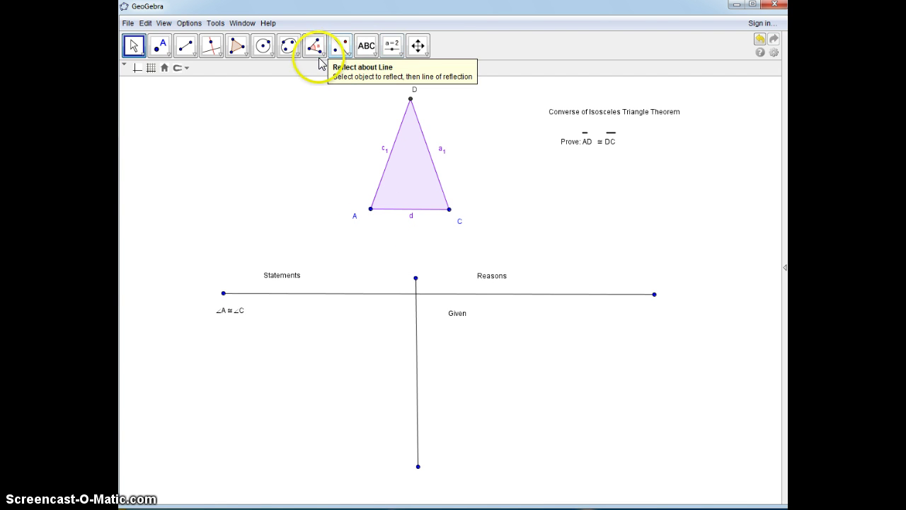
- Pen congruence arcs on angles A and C, and shift the ∠A ≅ ∠C statement right
left_click(367, 47)
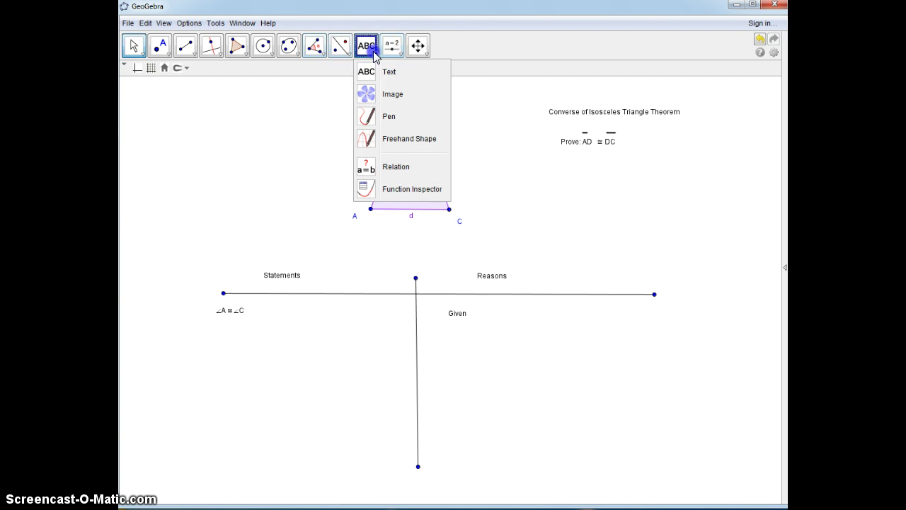
left_click(370, 115)
mouse_move(375, 191)
left_mouse_down()
mouse_move(439, 195)
mouse_move(418, 213)
left_mouse_up()
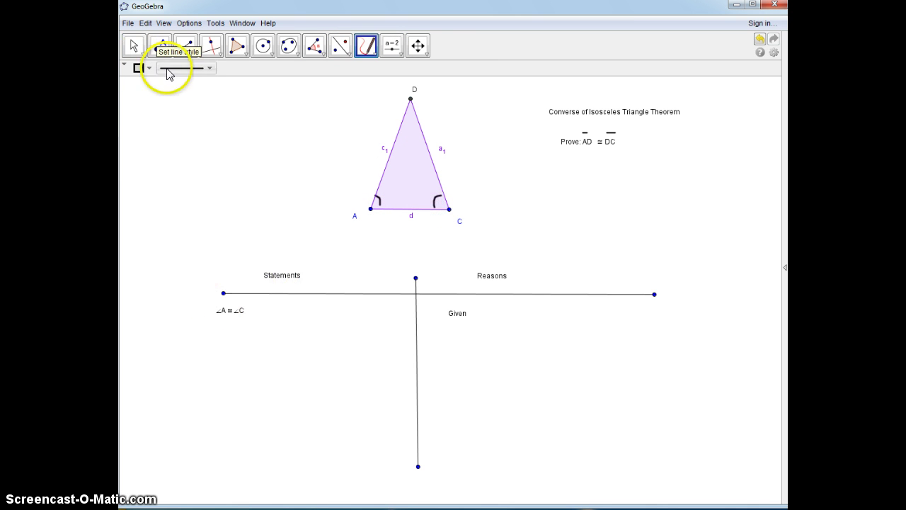
left_click(139, 48)
left_click_drag(236, 312, 307, 310)
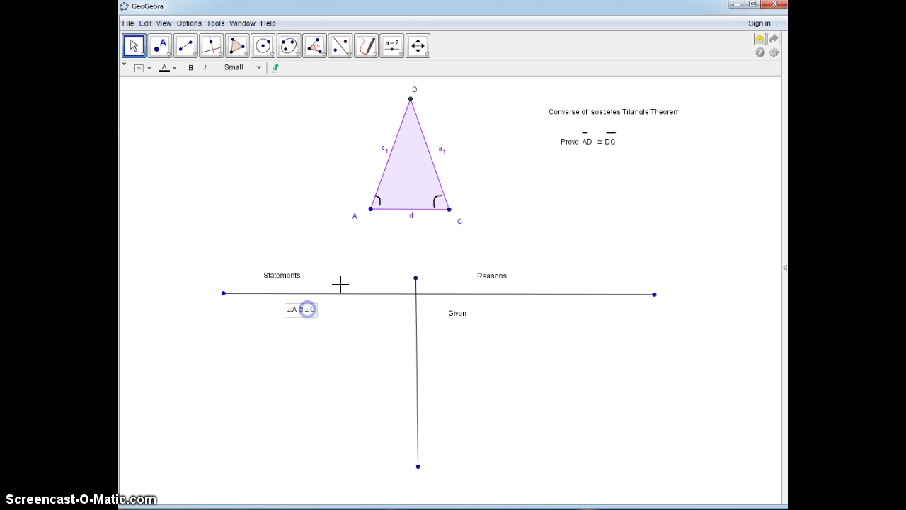
left_click(368, 50)
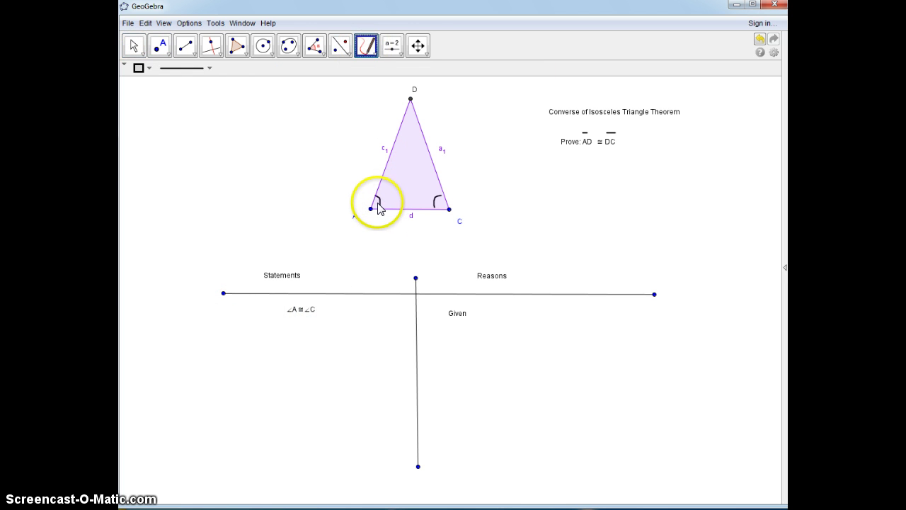
left_click_drag(379, 208, 380, 209)
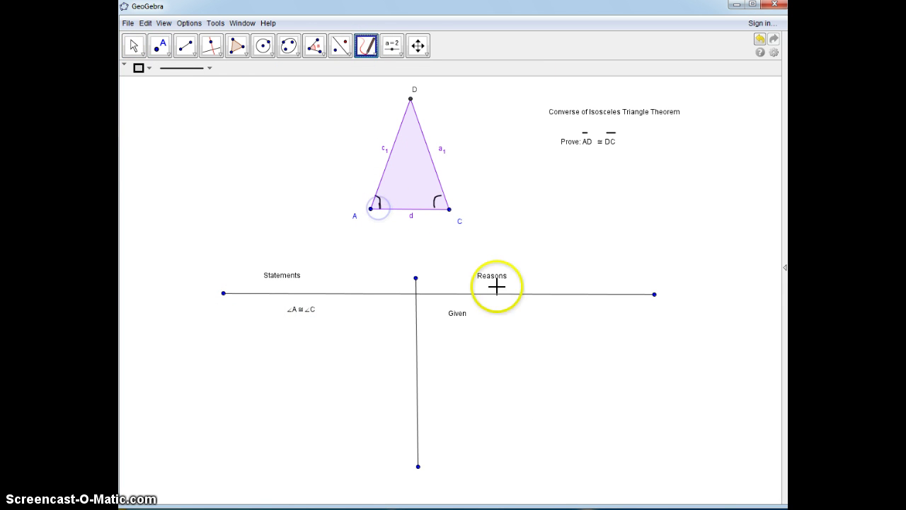
- Draw a row divider under the Given row and add the reason 'Construction'
left_click(186, 45)
left_click(229, 319)
left_click(672, 322)
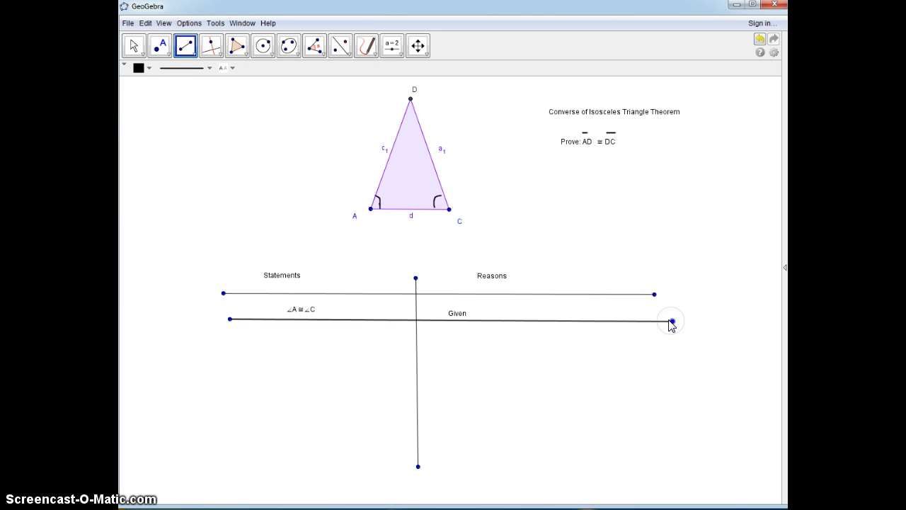
left_click(363, 55)
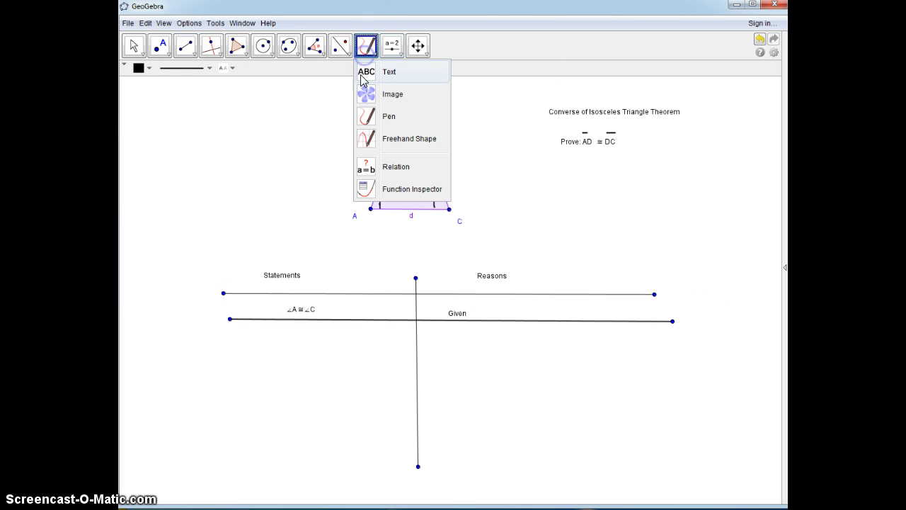
left_click(367, 70)
left_click(448, 347)
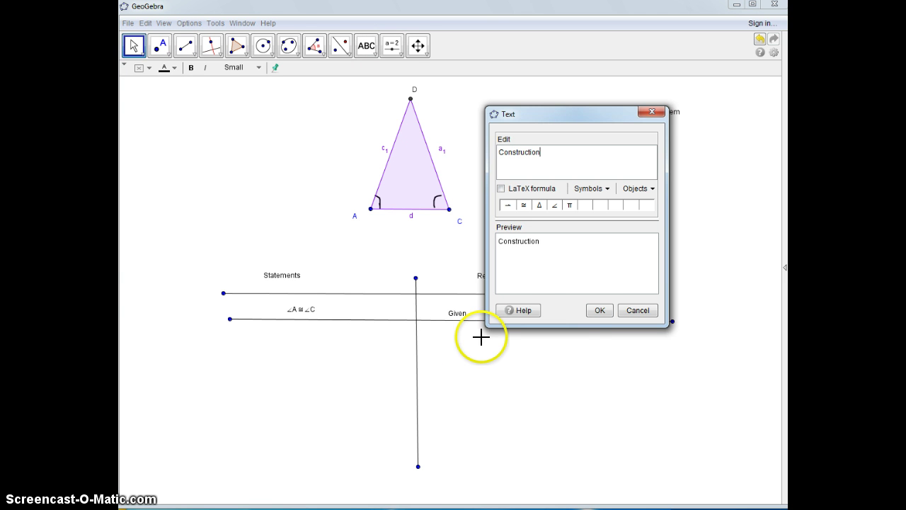
left_click(600, 310)
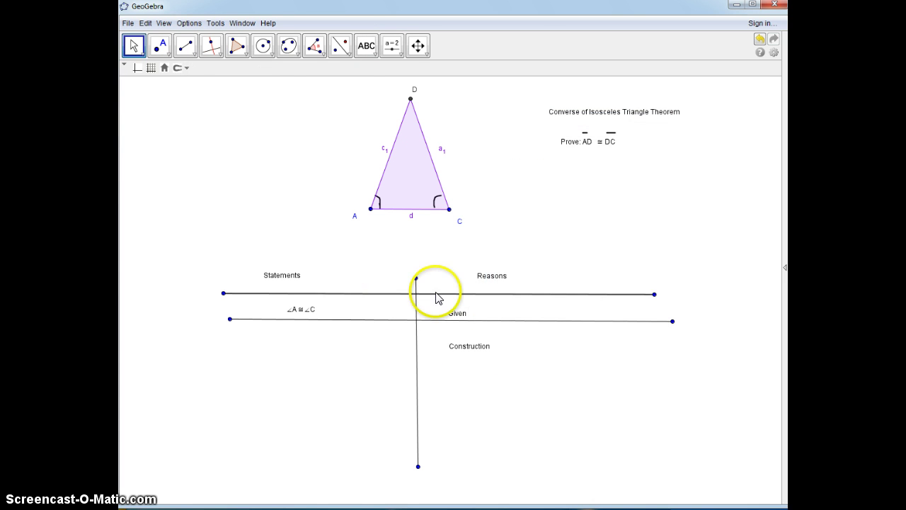
- Add the statement 'Construct Perp bisector through AC' and begin a bar over AC
left_click(366, 45)
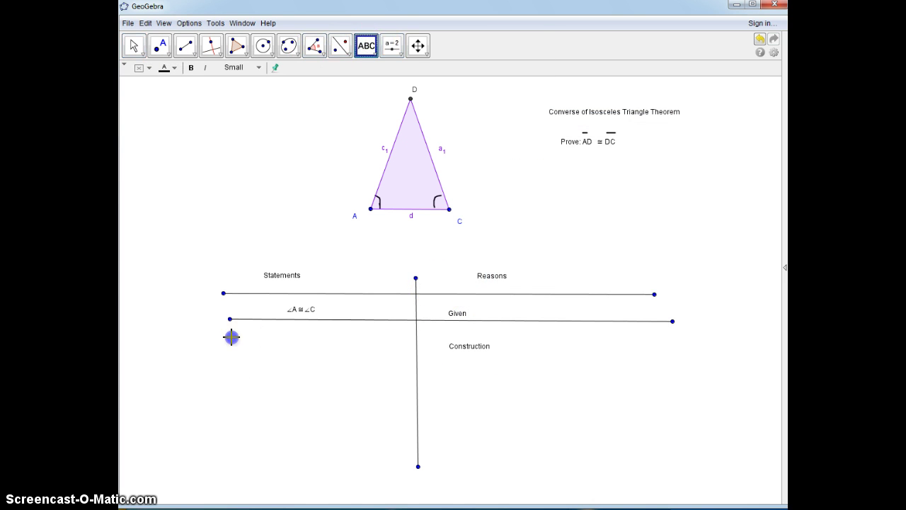
left_click(233, 337)
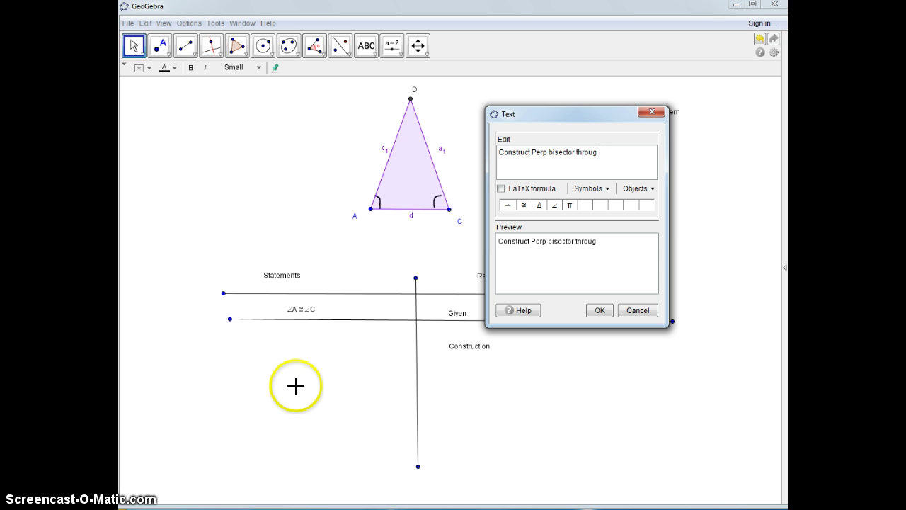
left_click(600, 310)
left_click(367, 46)
left_click(366, 46)
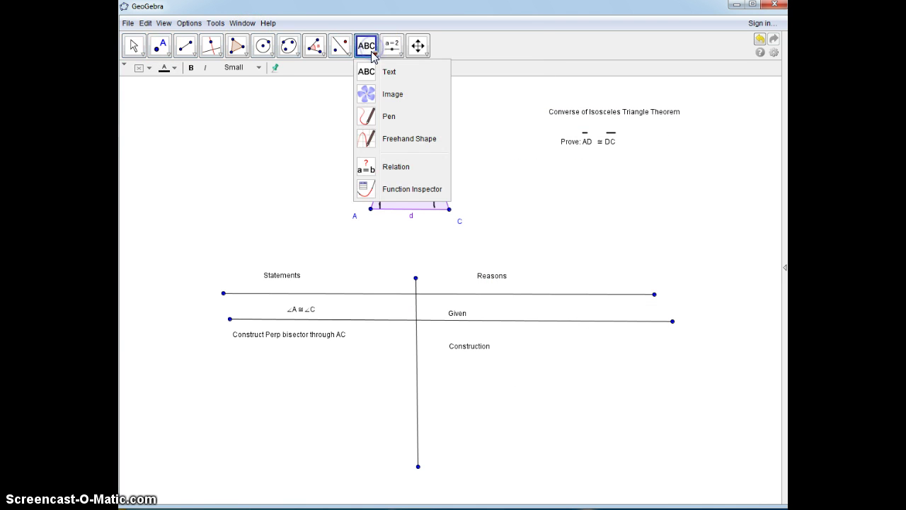
left_click(363, 115)
left_click(335, 326)
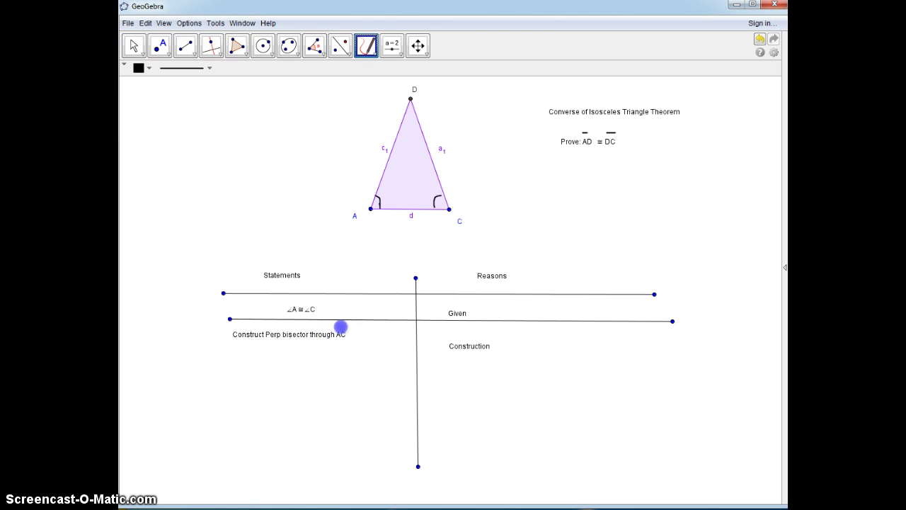
- Construct the perpendicular bisector of AC through vertices A and C
left_click(211, 46)
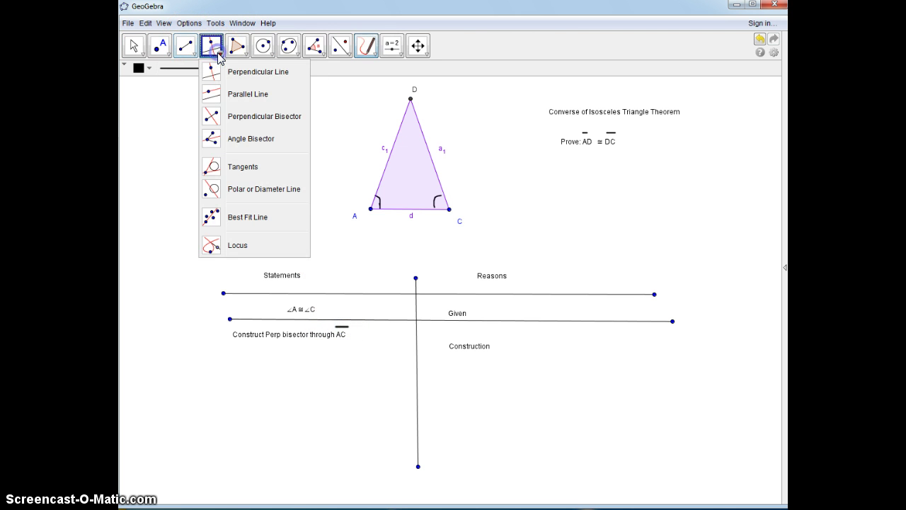
left_click(214, 117)
left_click(370, 209)
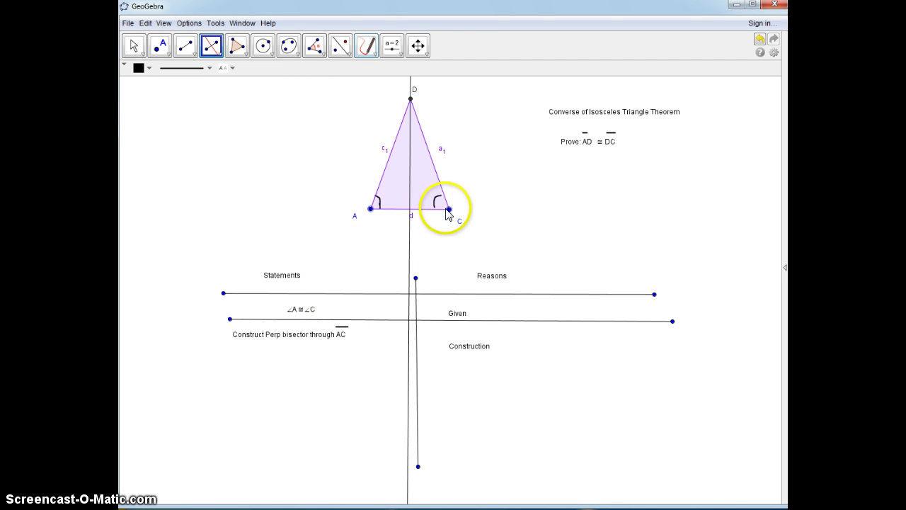
left_click(445, 207)
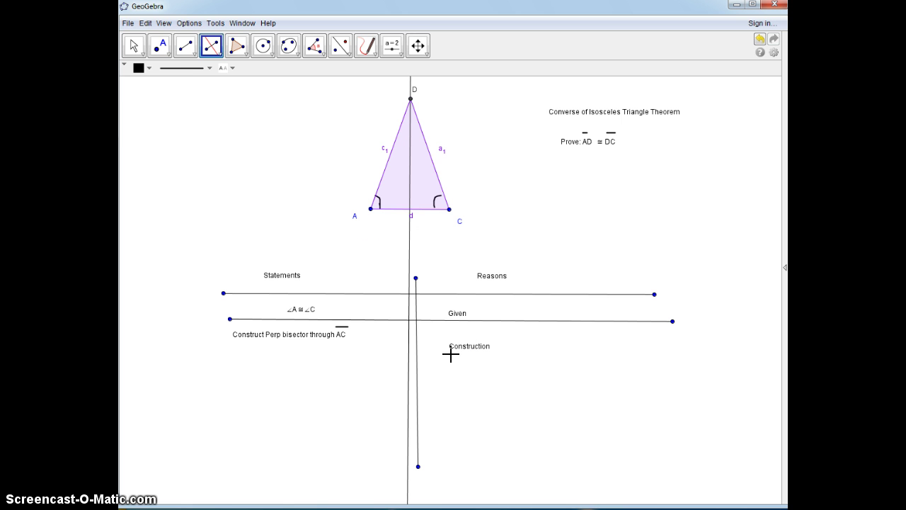
- Create the intersection point of the bisector and AC at AC's midpoint
left_click(161, 54)
left_click(162, 144)
left_click(410, 208)
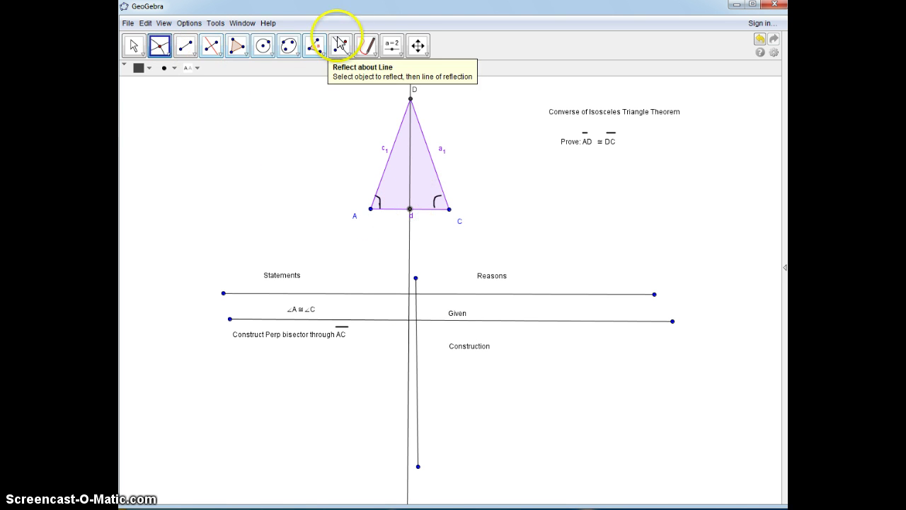
left_click(364, 48)
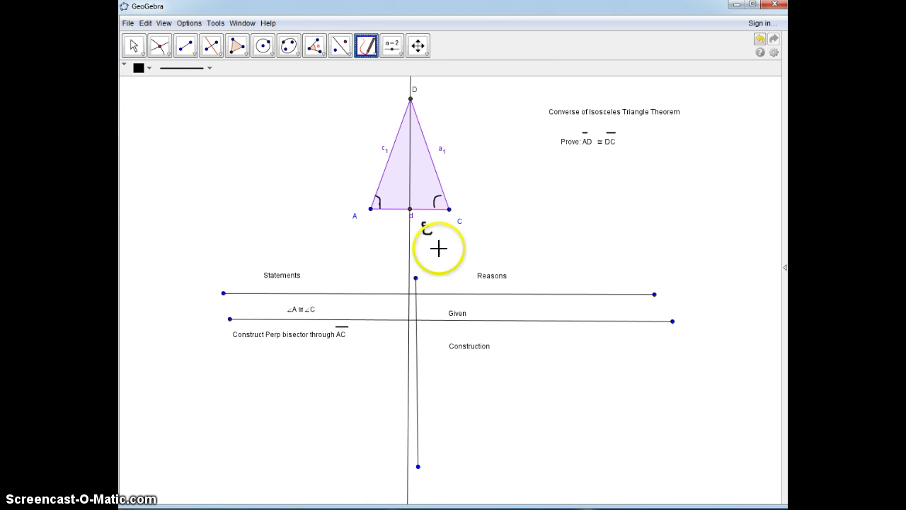
- Draw a divider line beneath the Construction row and start a new text in the Reasons column
left_click(186, 45)
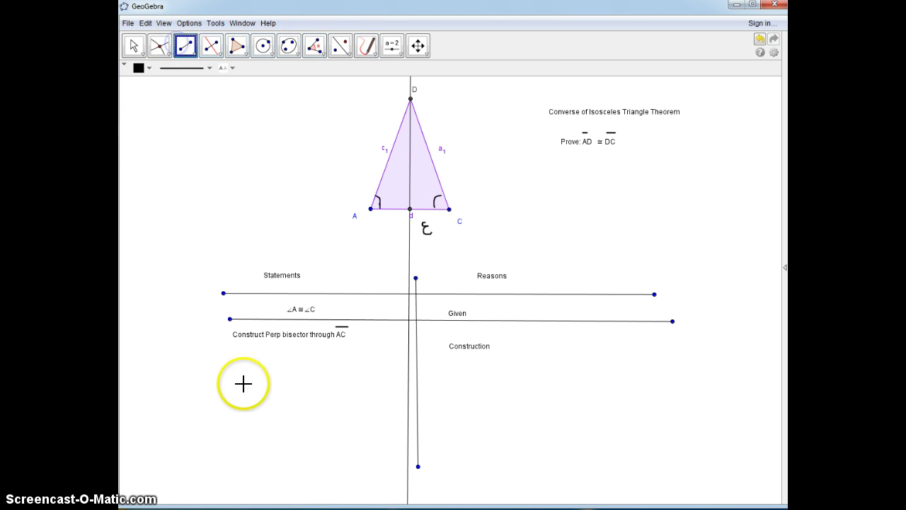
left_click(219, 349)
left_click(663, 348)
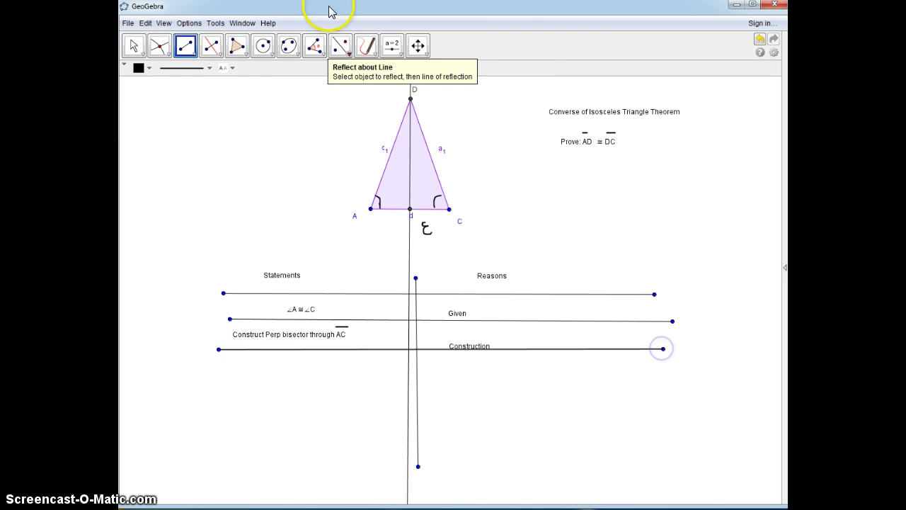
left_click(367, 45)
left_click(369, 71)
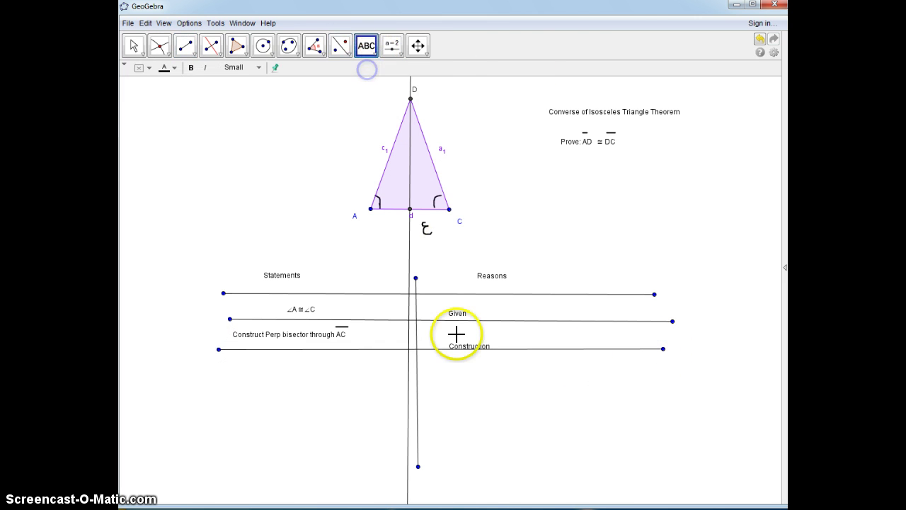
left_click(436, 378)
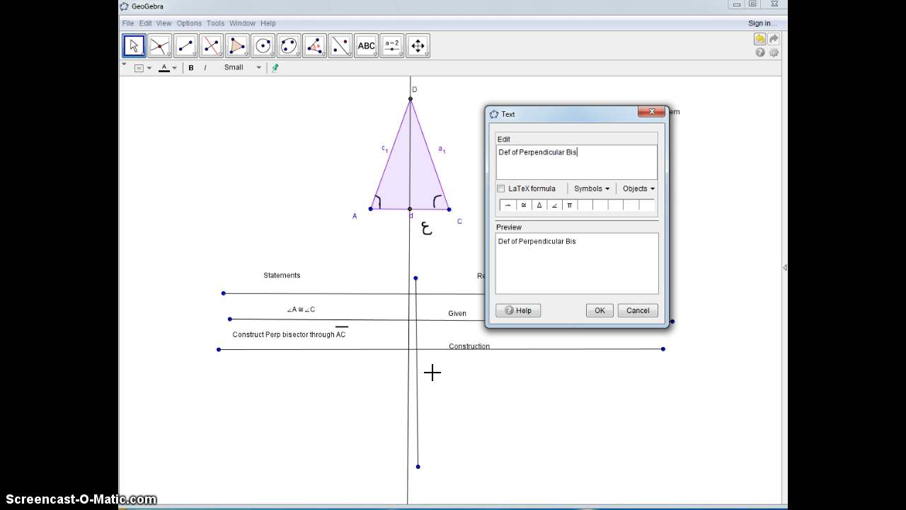
- Add the reason 'Def of Perpendicular Bisector' and move it and 'Construction' onto their rows
left_click(600, 310)
left_click_drag(477, 345, 471, 331)
left_click_drag(478, 380, 477, 370)
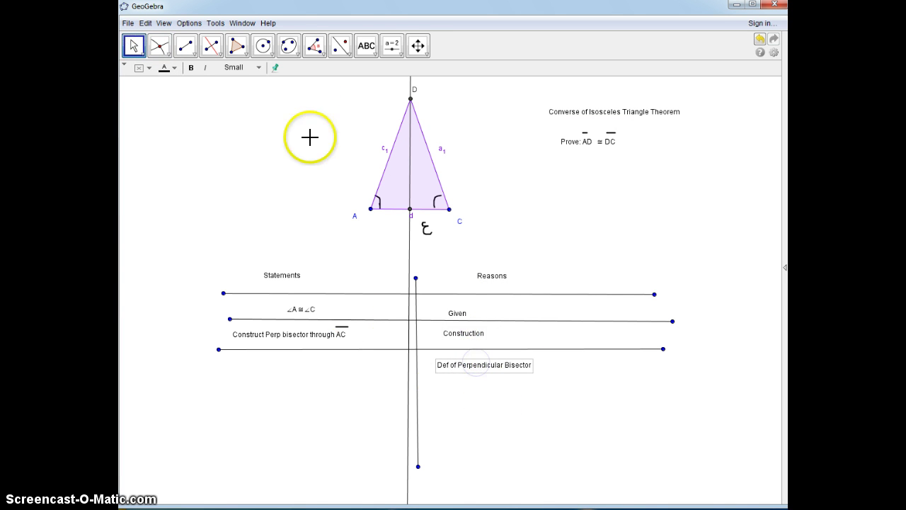
- Add the statement 'AE ≅ EC and E is 90 Degrees' in the Statements column
left_click(367, 47)
left_click(222, 372)
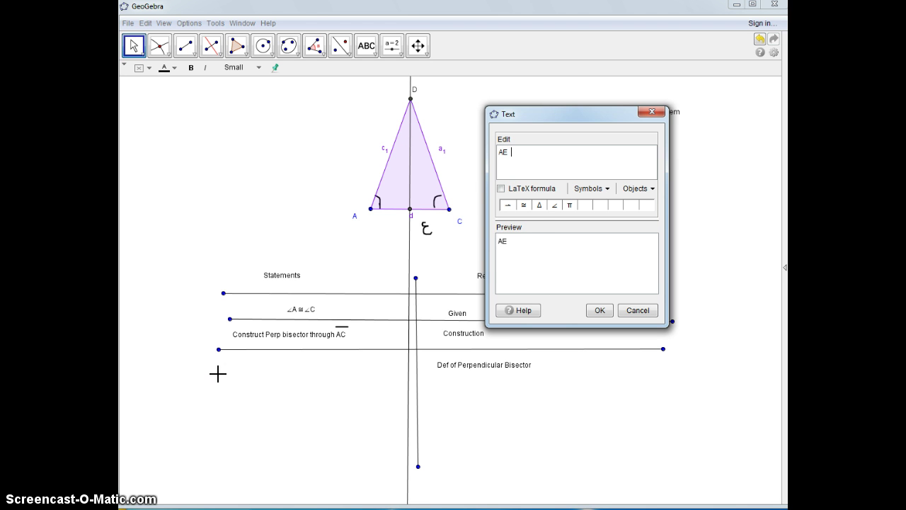
left_click(522, 205)
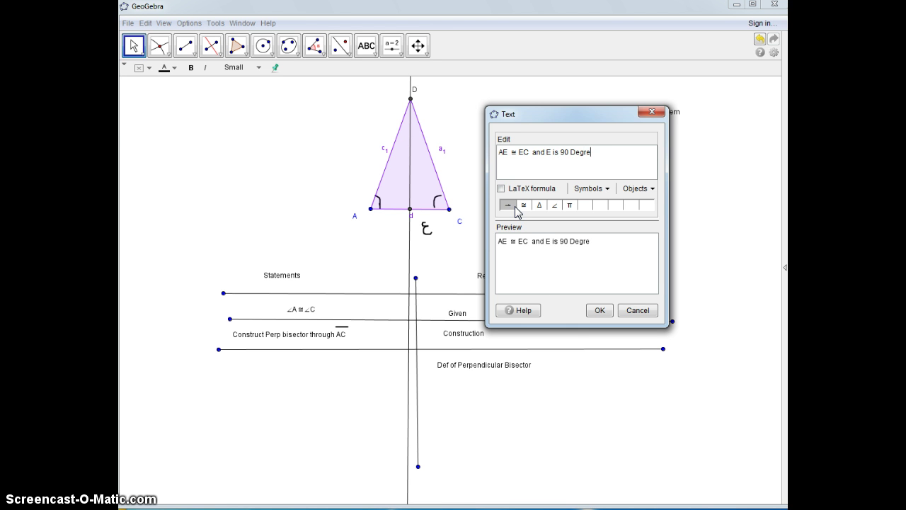
left_click(597, 310)
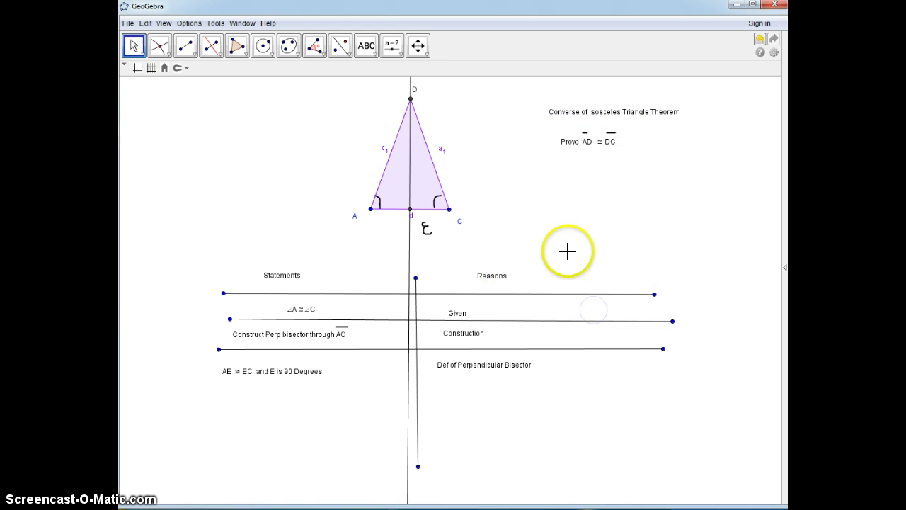
left_click_drag(294, 375, 318, 375)
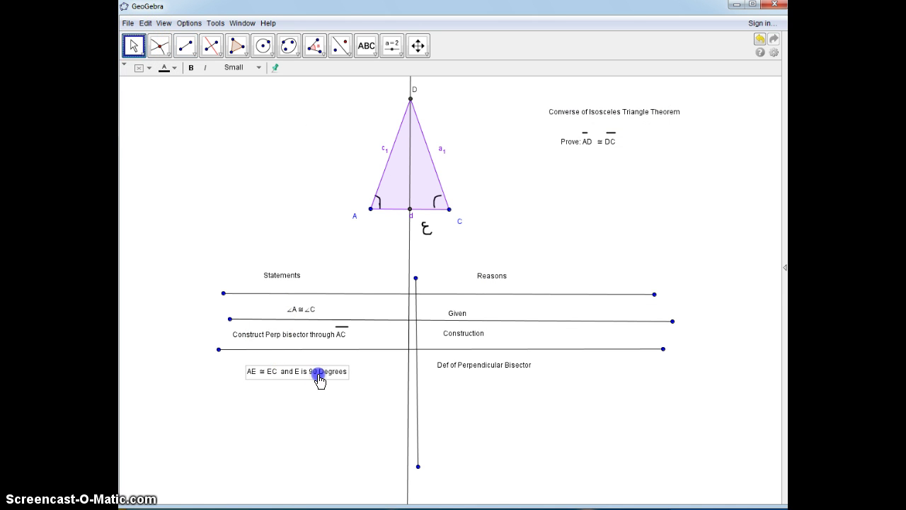
- Hand-draw congruence marks on AE and EC along the triangle's base
left_click(366, 45)
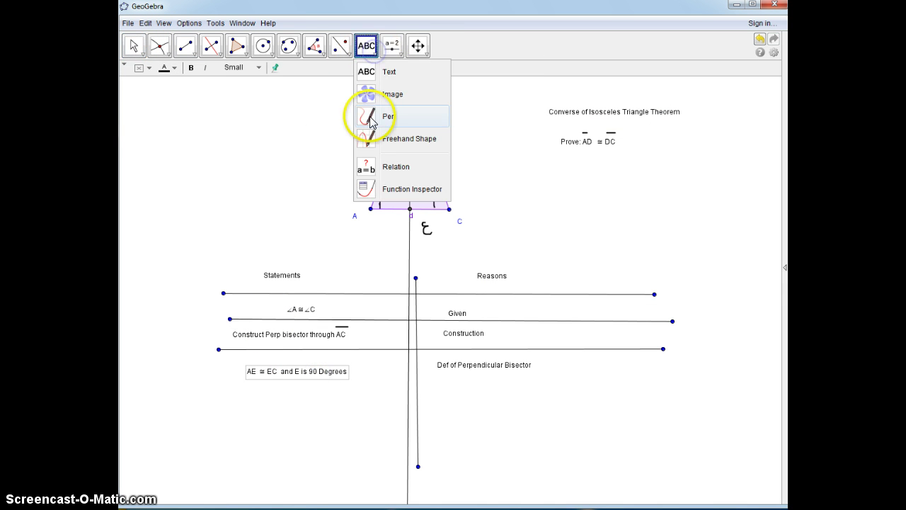
left_click(370, 116)
left_click_drag(395, 211, 428, 213)
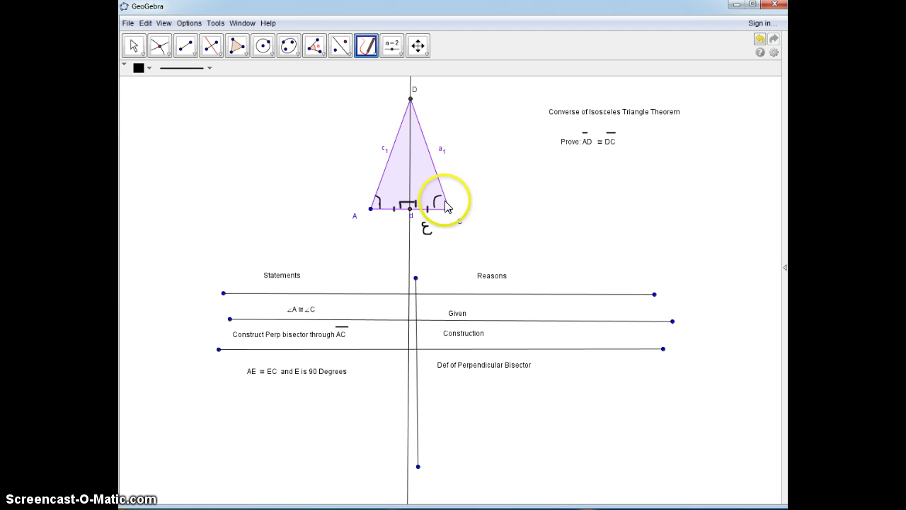
left_click(234, 46)
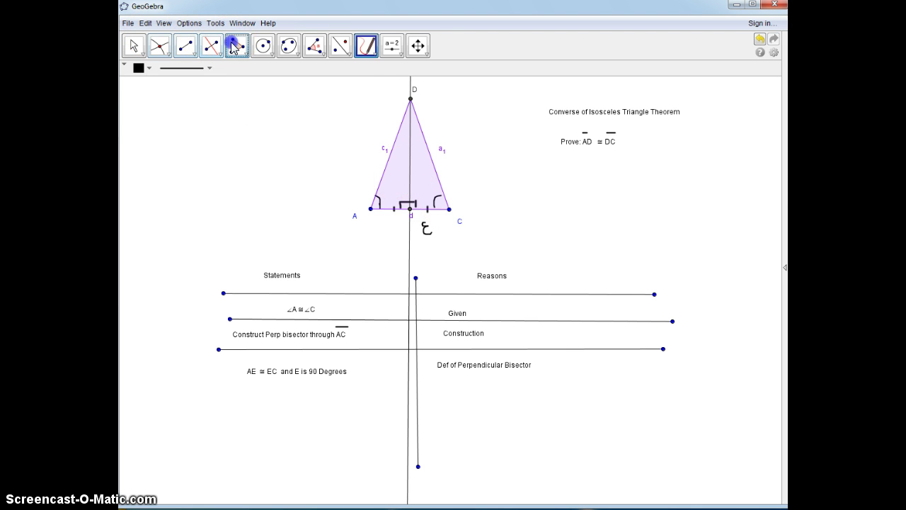
- Create triangle ADE as a polygon and colour it green
left_click(410, 99)
left_click(371, 208)
left_click(410, 209)
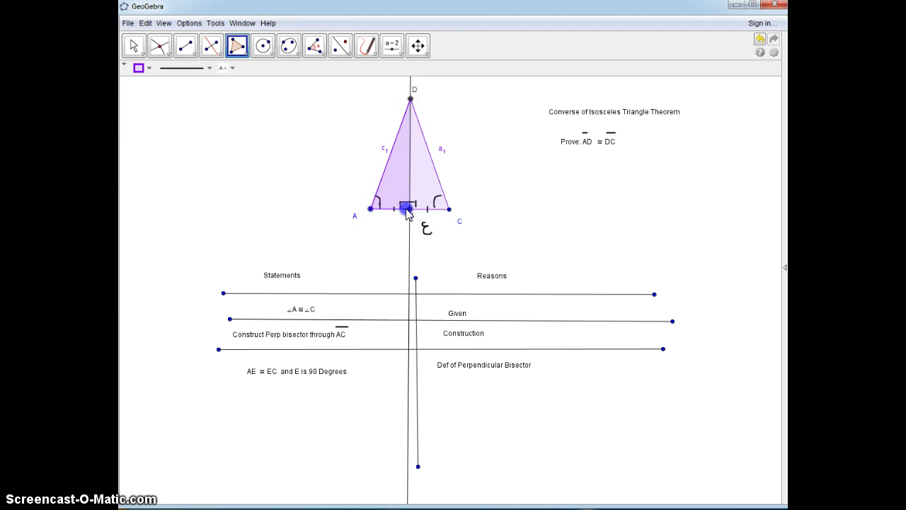
left_click(410, 99)
right_click(397, 169)
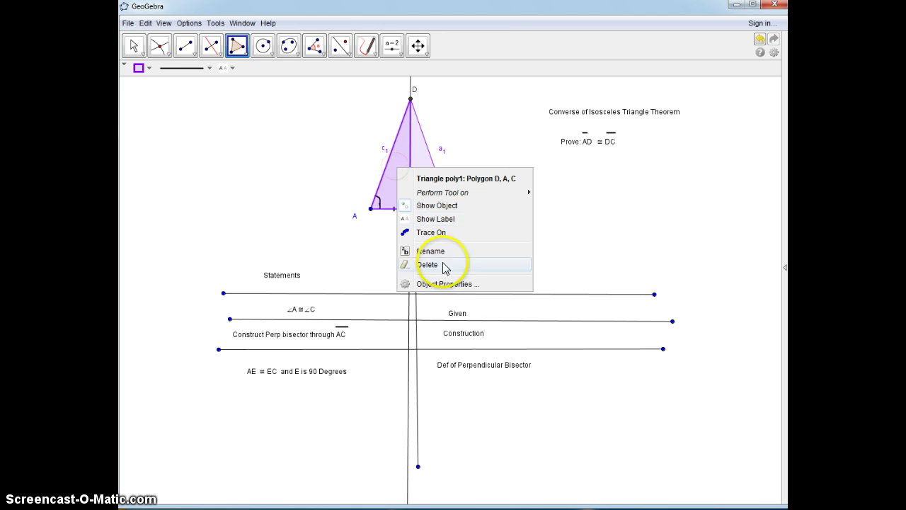
left_click(475, 283)
left_click(282, 141)
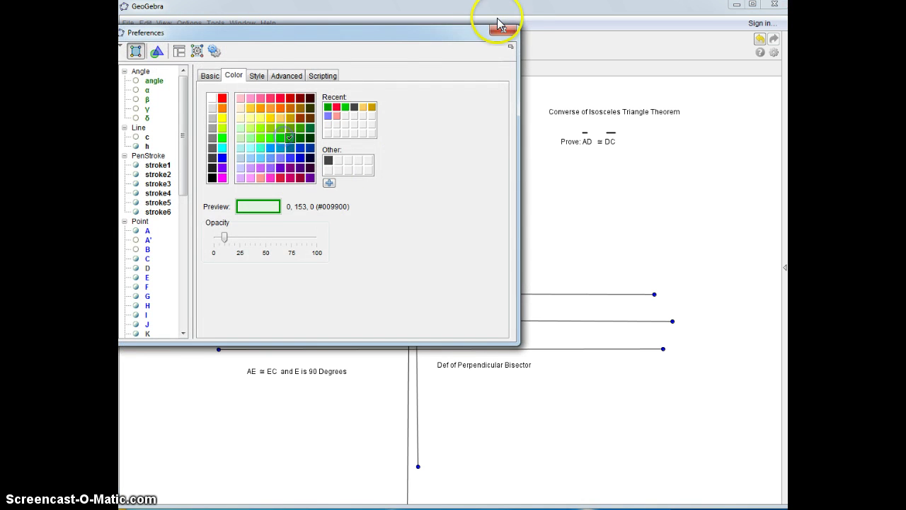
left_click(504, 30)
right_click(421, 187)
left_click(259, 65)
- Create triangle DEC as a polygon and colour it red
left_click(411, 99)
left_click(410, 209)
left_click(449, 209)
left_click(411, 99)
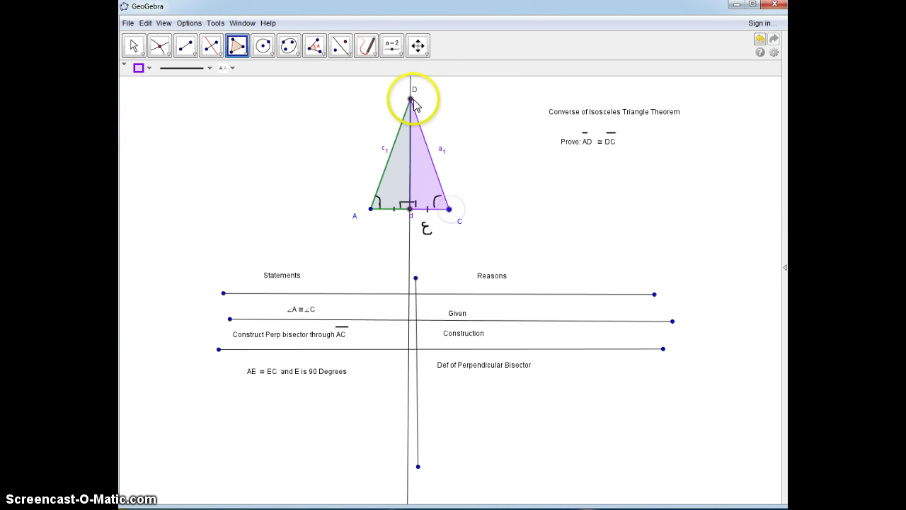
right_click(423, 173)
left_click(443, 288)
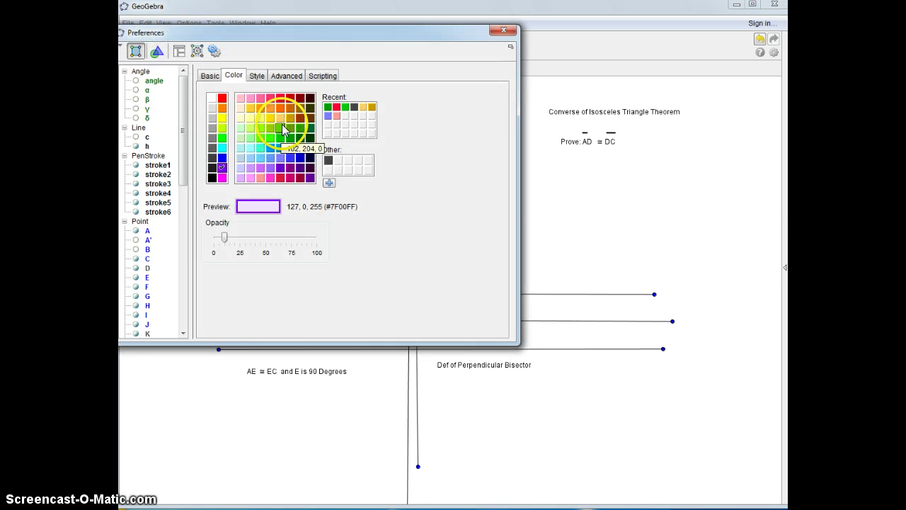
left_click(279, 107)
left_click(282, 99)
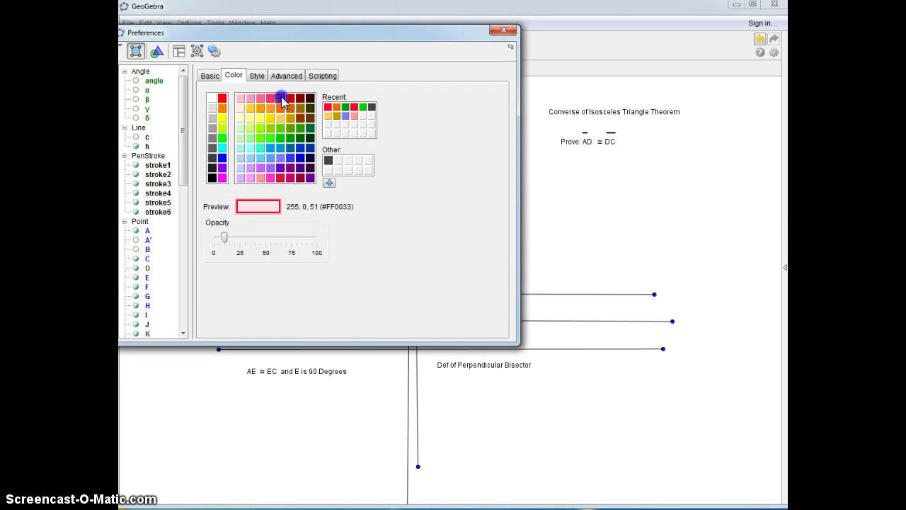
left_click(503, 30)
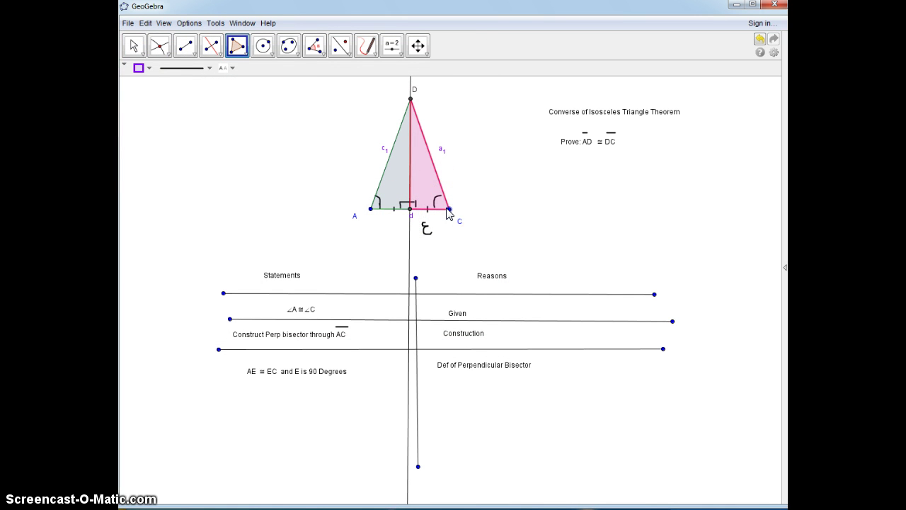
- Draw a row divider line under the AE ≅ EC row
left_click(185, 45)
left_click(225, 380)
left_click(660, 379)
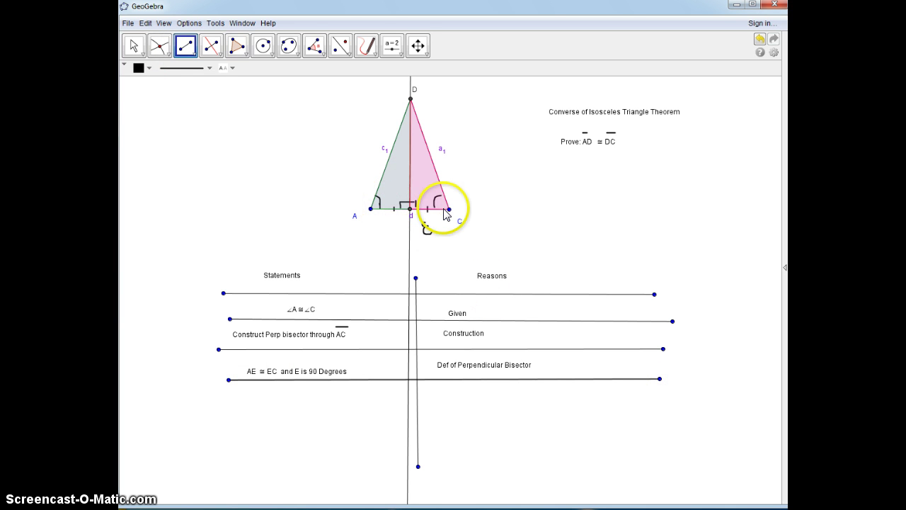
- Add 'ASA Postulate' as the fourth row's reason under Def of Perpendicular Bisector
left_click(375, 56)
left_click(372, 71)
left_click(446, 394)
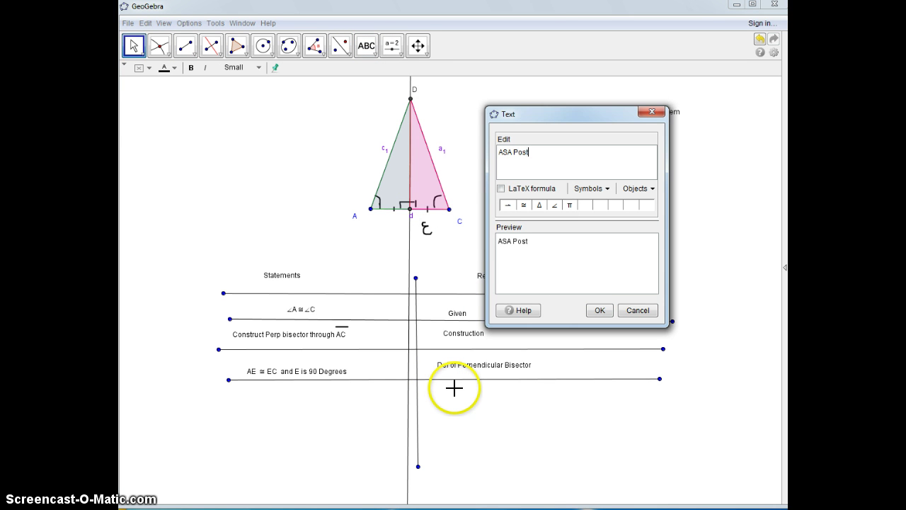
left_click(597, 309)
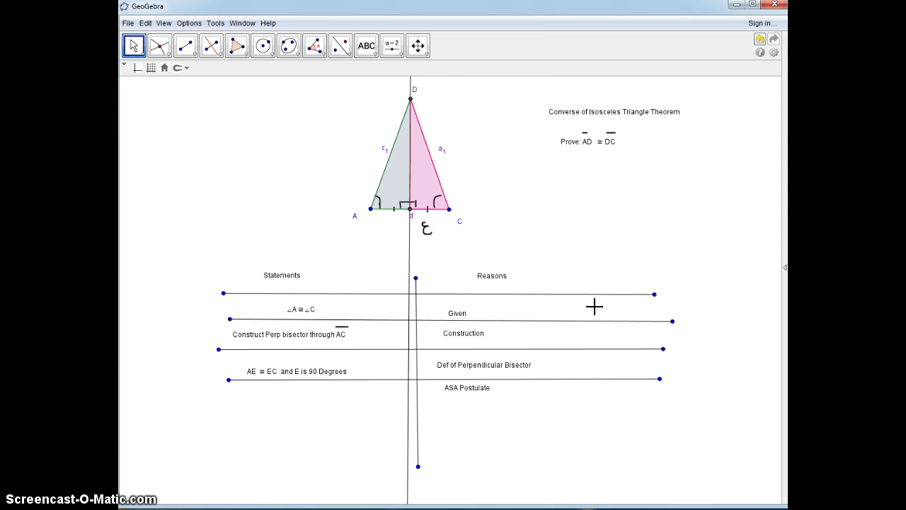
left_click(367, 45)
- Add the statement 'ΔADE ≅ ΔCDE' and move it under AE ≅ EC
left_click(242, 409)
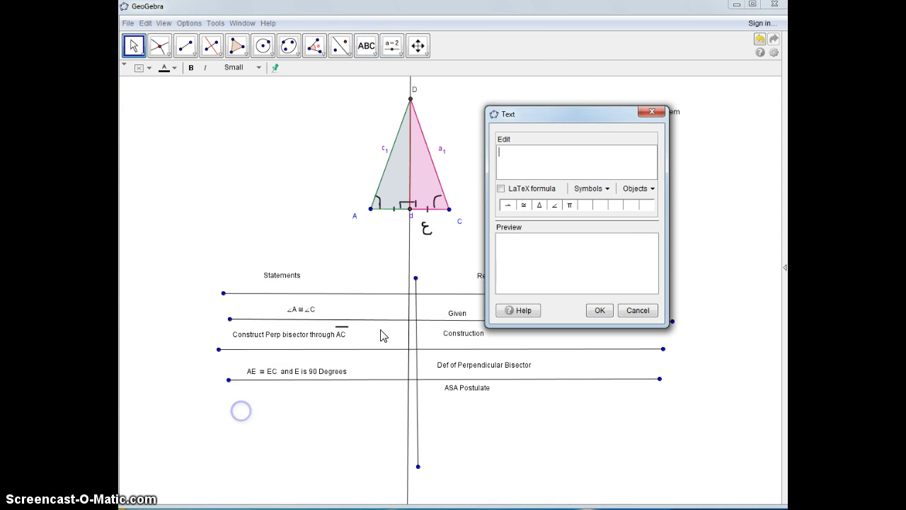
left_click(539, 205)
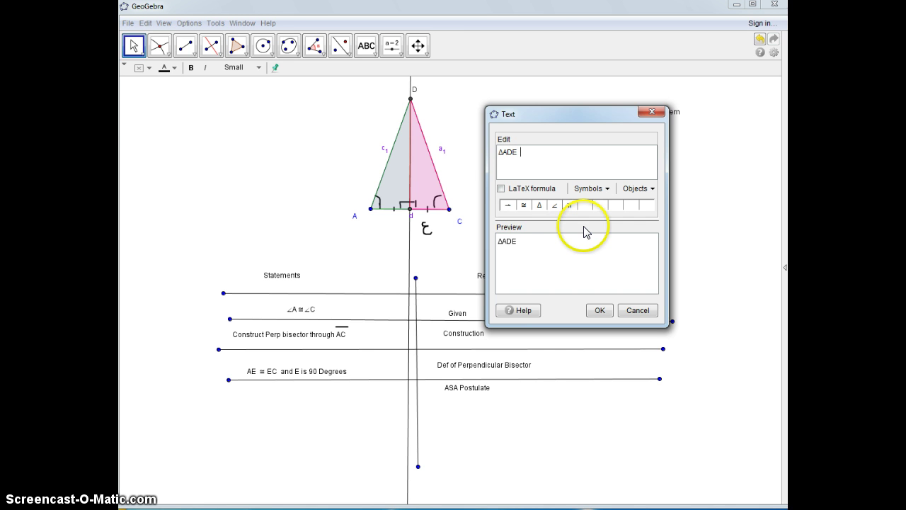
left_click(524, 206)
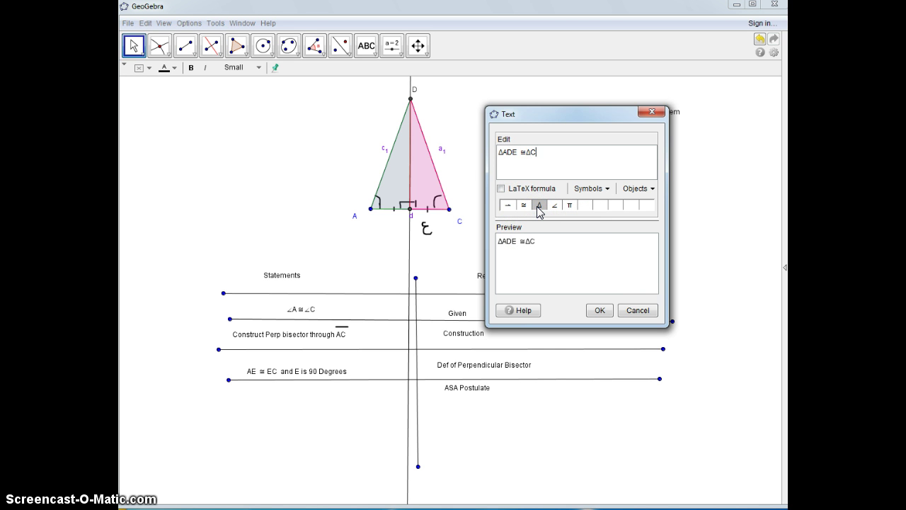
left_click(599, 310)
left_click(135, 45)
left_click_drag(285, 408, 319, 393)
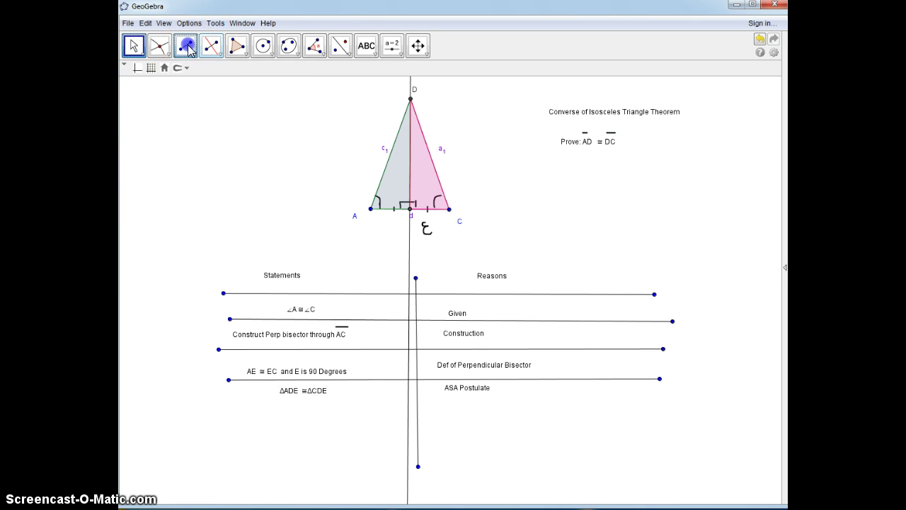
- Draw a row divider line beneath the ASA Postulate row
left_click(187, 47)
left_click(237, 405)
left_click(638, 404)
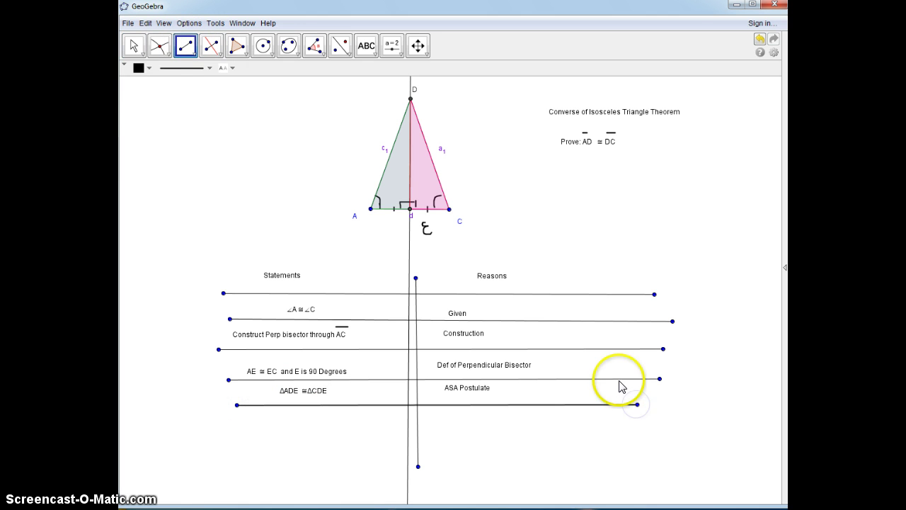
- Enter 'CPCTC' as the fifth row's reason below ASA Postulate
left_click(367, 45)
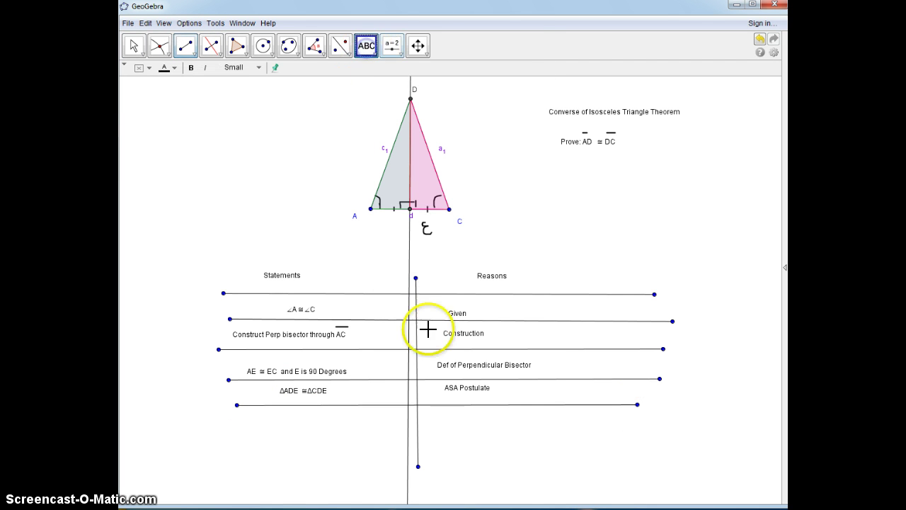
left_click(449, 425)
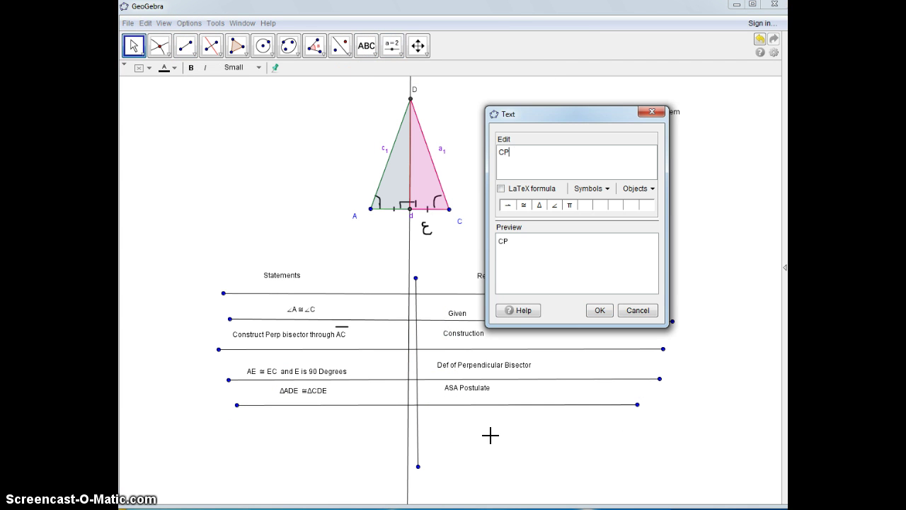
left_click(615, 353)
left_click(600, 311)
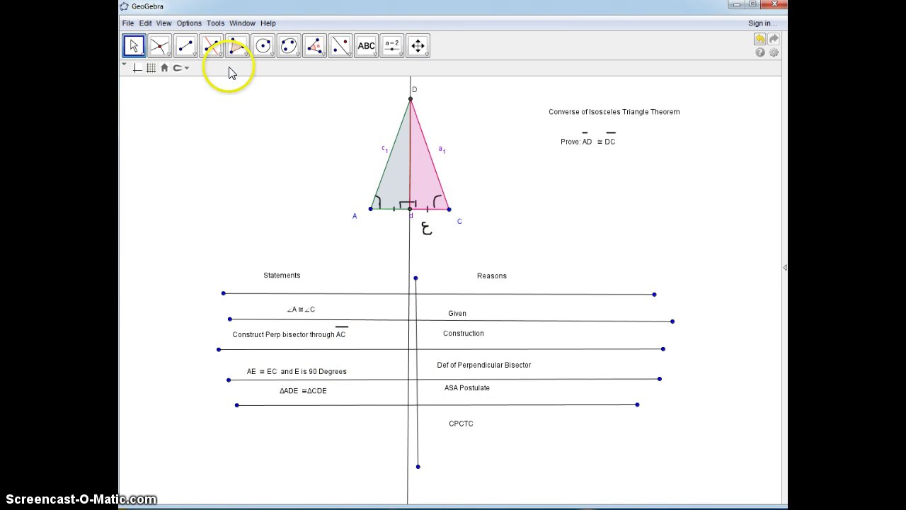
left_click(366, 46)
- Add the statement 'AD ≅ CD' below the last row line
left_click(230, 422)
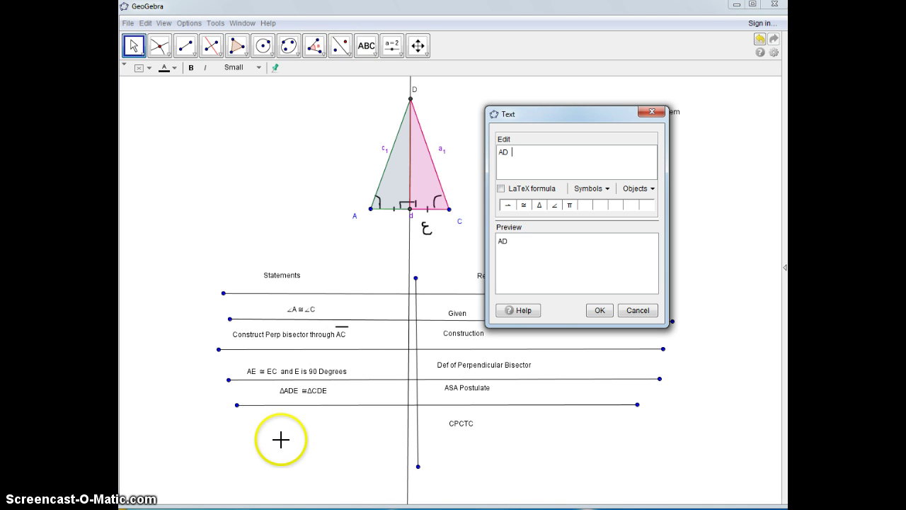
left_click(524, 205)
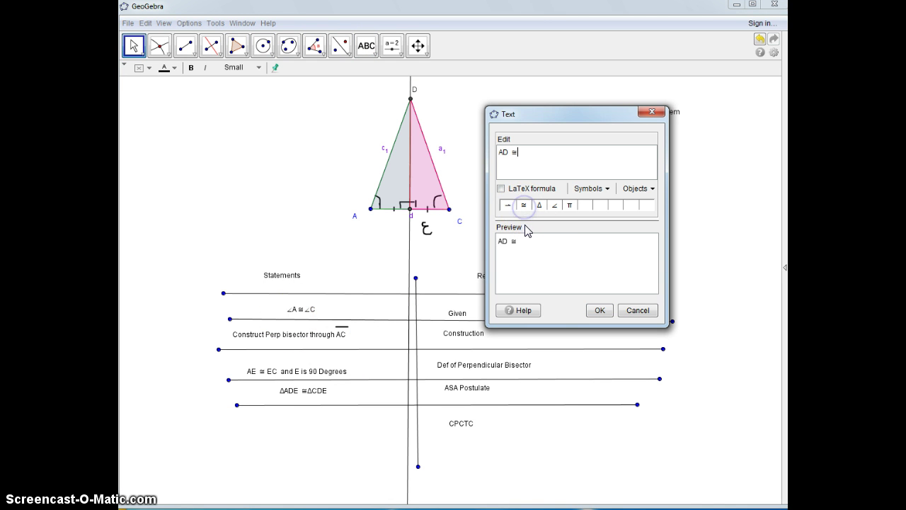
left_click(600, 311)
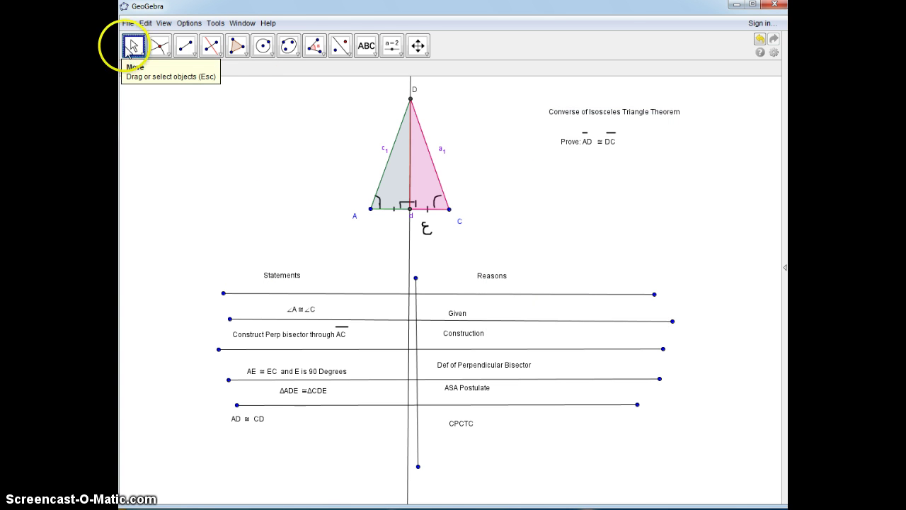
left_click_drag(258, 419, 294, 421)
- Hand-draw overbars above AD and CD in the statement
left_click(367, 52)
left_click(364, 113)
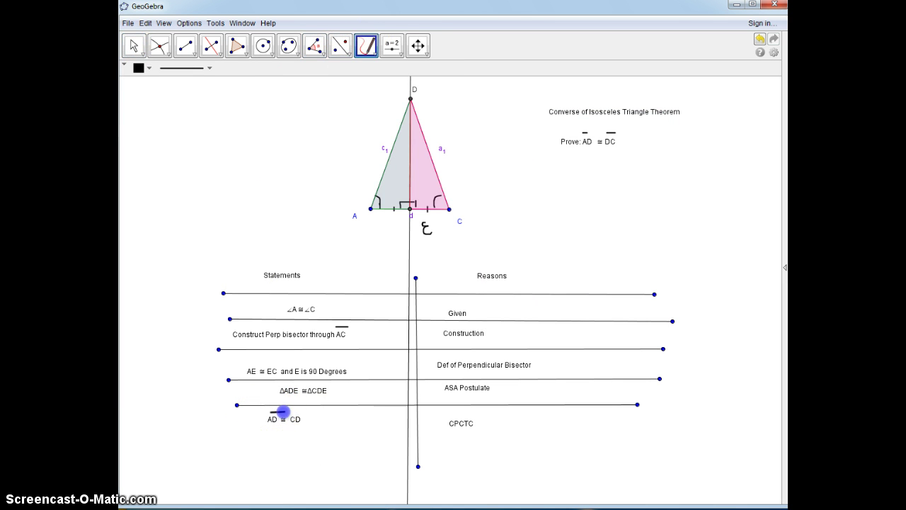
left_click_drag(298, 411, 300, 411)
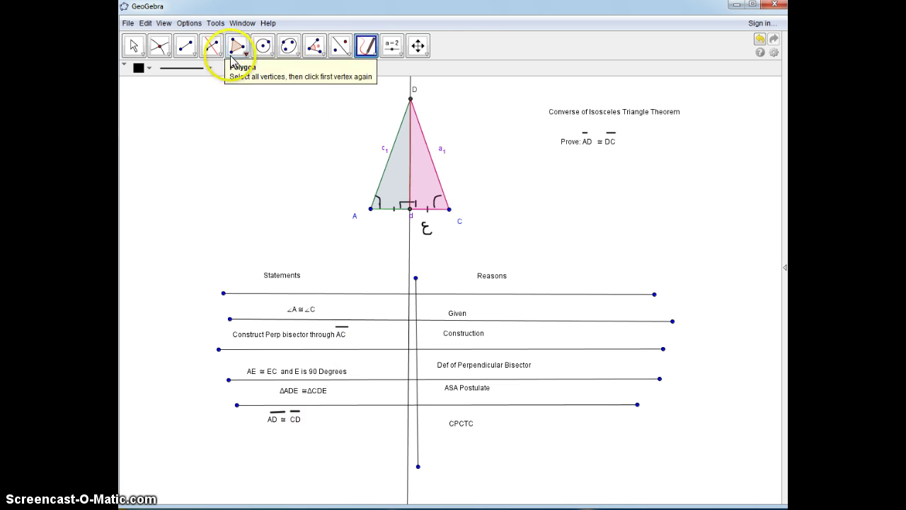
- Place a '#' mark at the lower right to end the proof
left_click(366, 53)
left_click(367, 70)
left_click(649, 446)
left_click(639, 433)
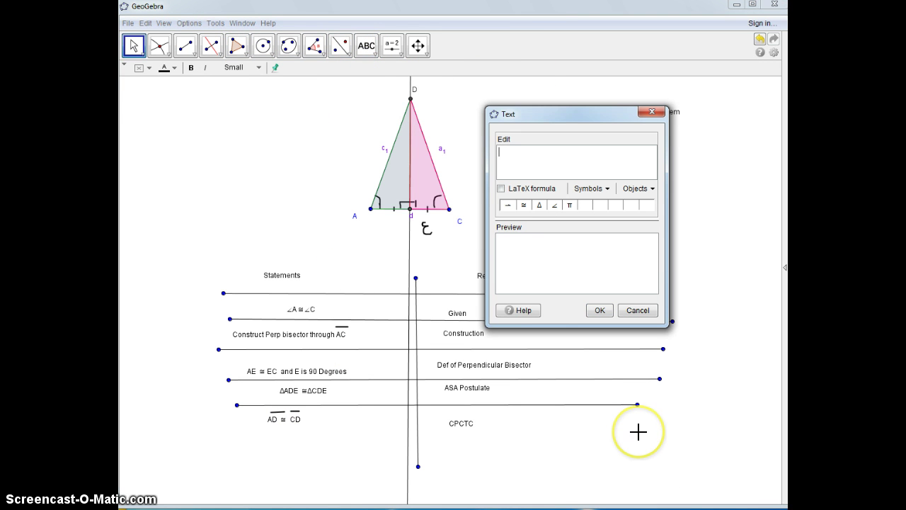
type("#")
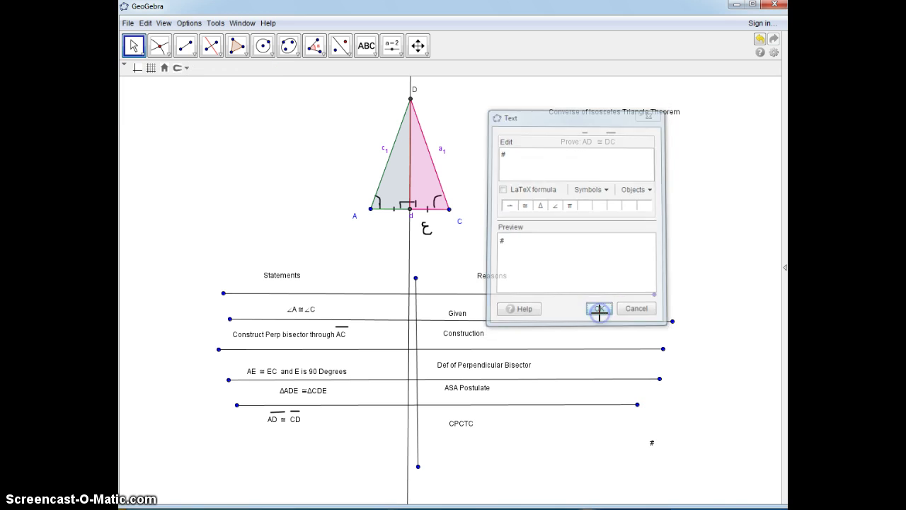